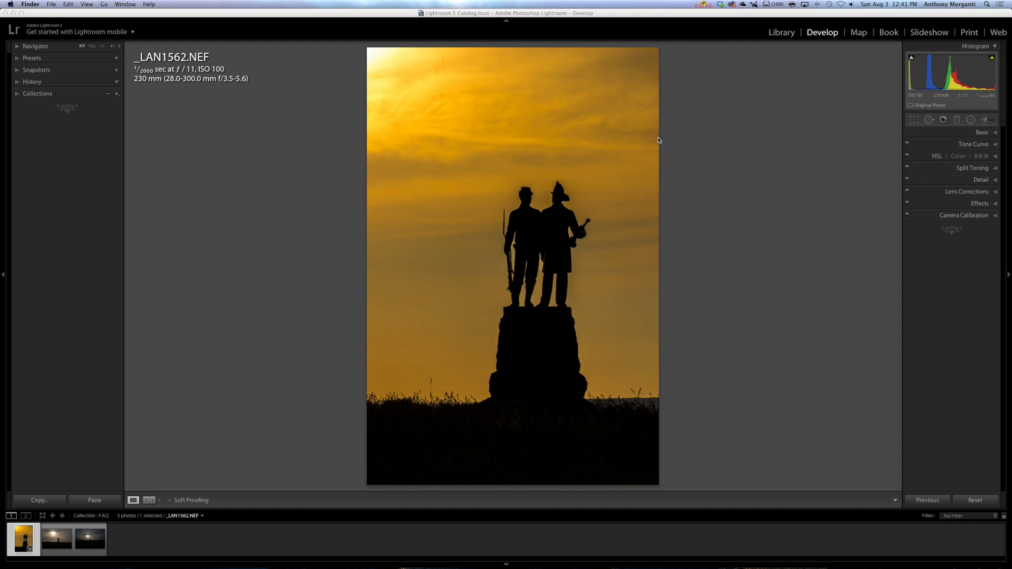
With the History panel expanded, brush an Exposure -4.00 stroke across the upper sky above the statues.
{"action": "left_click", "coordinate": [18, 83]}
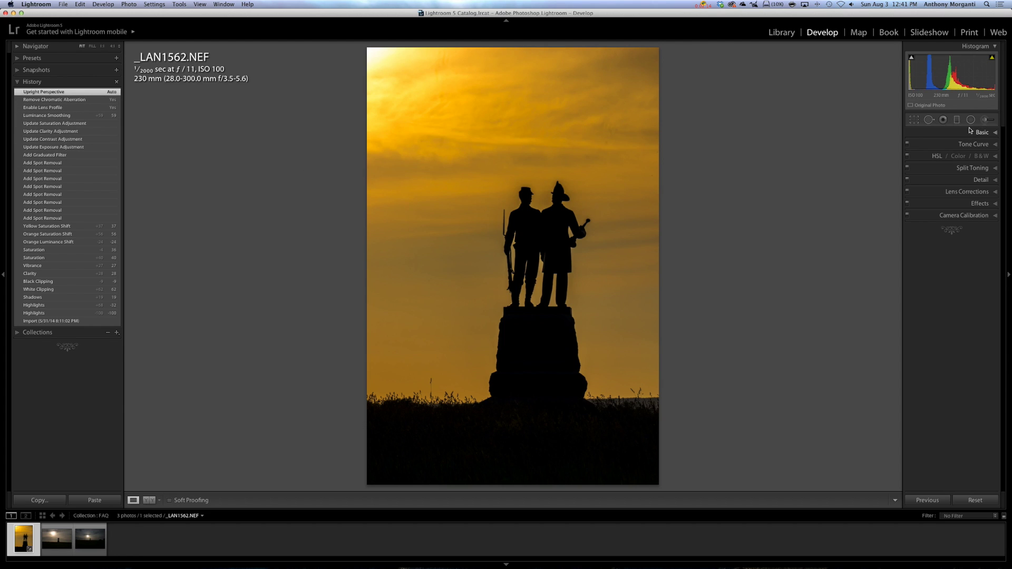
{"action": "left_click", "coordinate": [985, 120]}
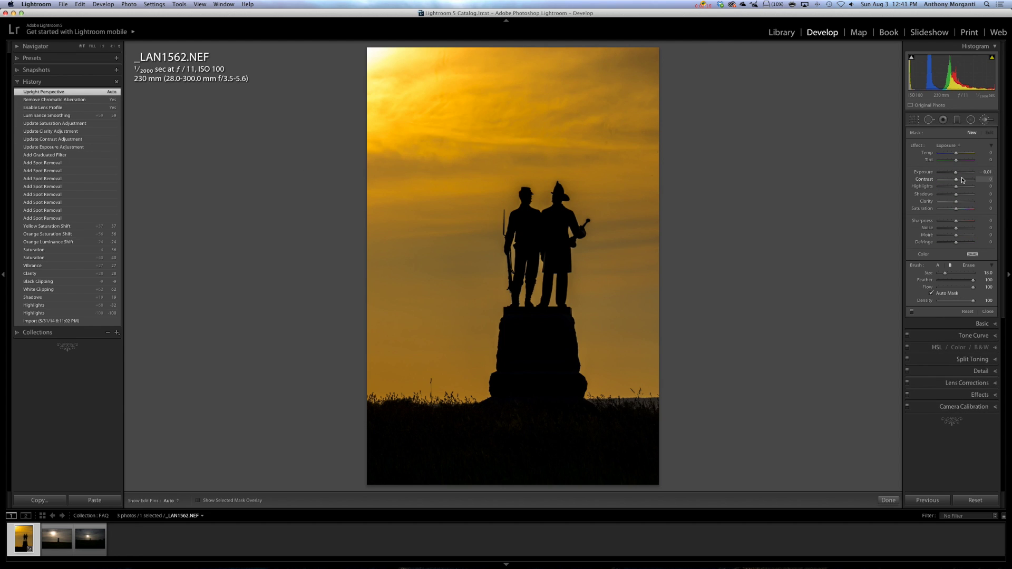
{"action": "left_click_drag", "start_coordinate": [956, 172], "coordinate": [939, 173]}
{"action": "key", "text": "h"}
{"action": "mouse_move", "coordinate": [571, 117]}
{"action": "left_mouse_down"}
{"action": "mouse_move", "coordinate": [612, 94]}
{"action": "mouse_move", "coordinate": [524, 103]}
{"action": "mouse_move", "coordinate": [323, 176]}
{"action": "mouse_move", "coordinate": [264, 185]}
{"action": "left_mouse_up"}
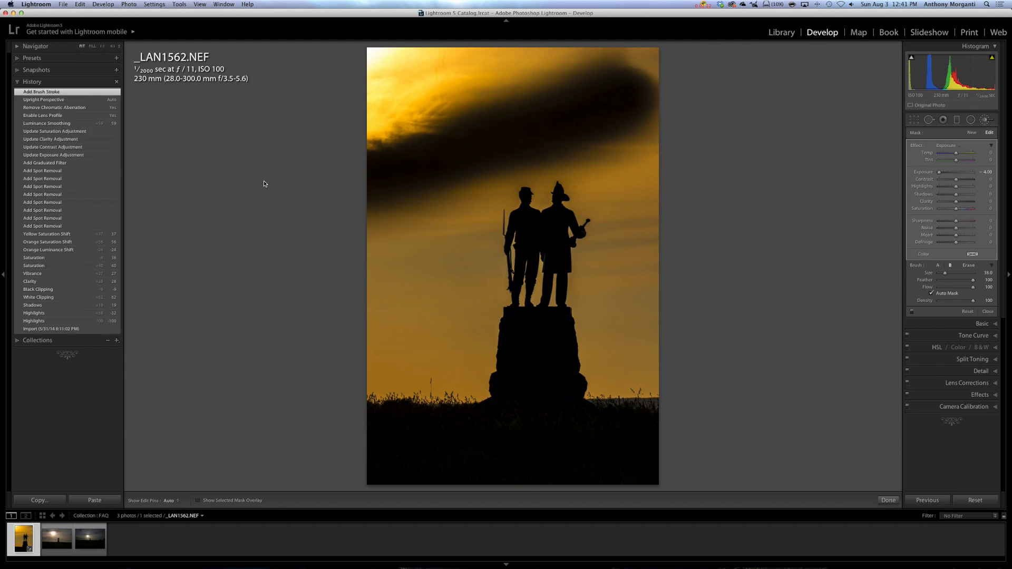
{"action": "key", "text": "h"}
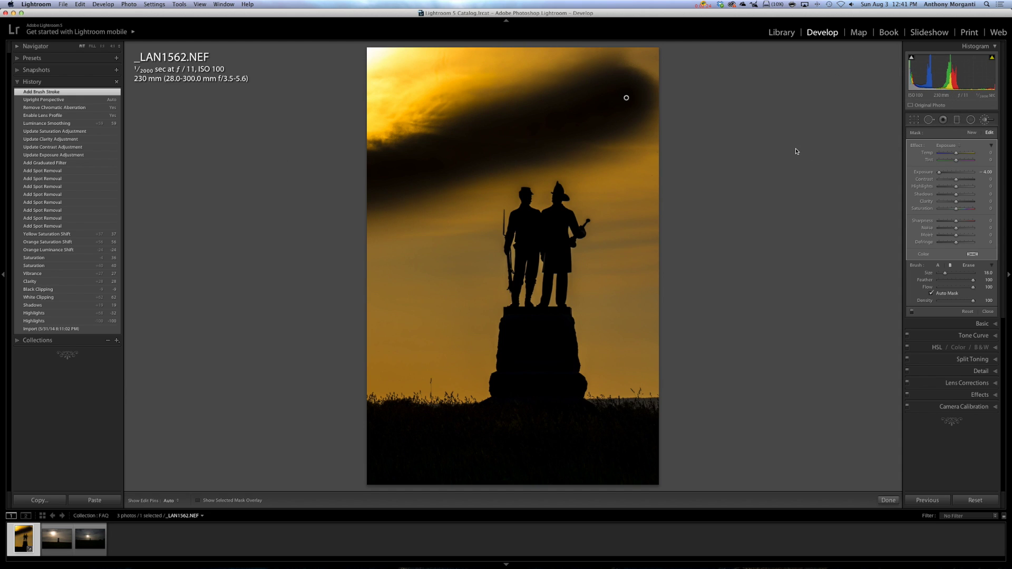
Preview the Add Spot Removal and Orange Saturation Shift history states, then return to Upright Perspective.
{"action": "left_click", "coordinate": [36, 100]}
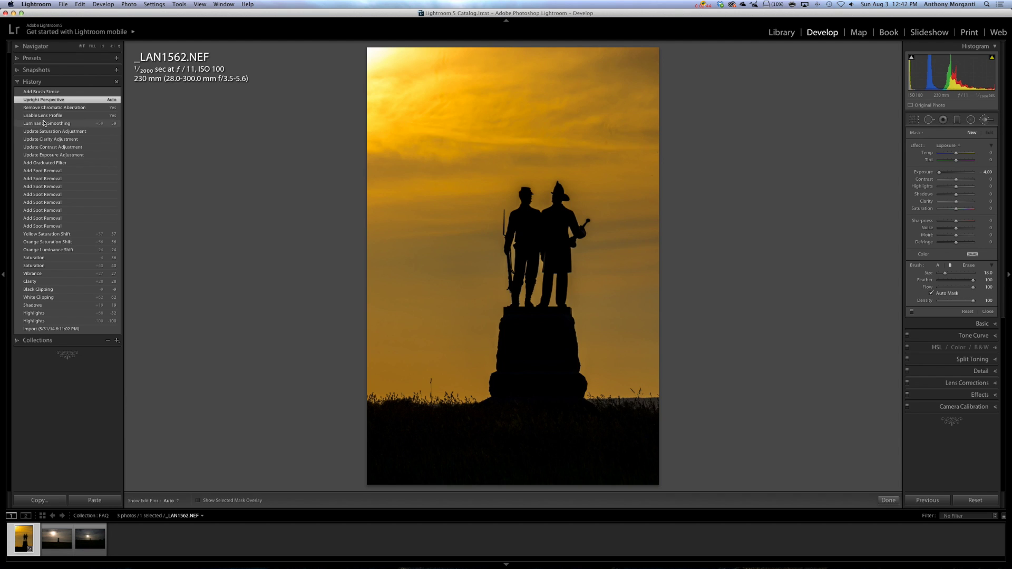
{"action": "left_click", "coordinate": [44, 171]}
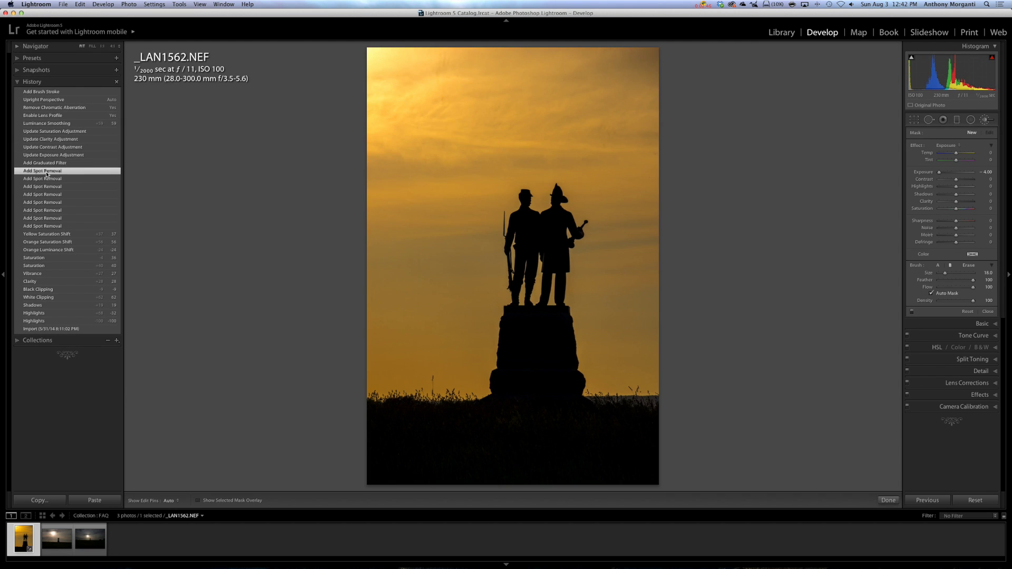
{"action": "left_click", "coordinate": [45, 218]}
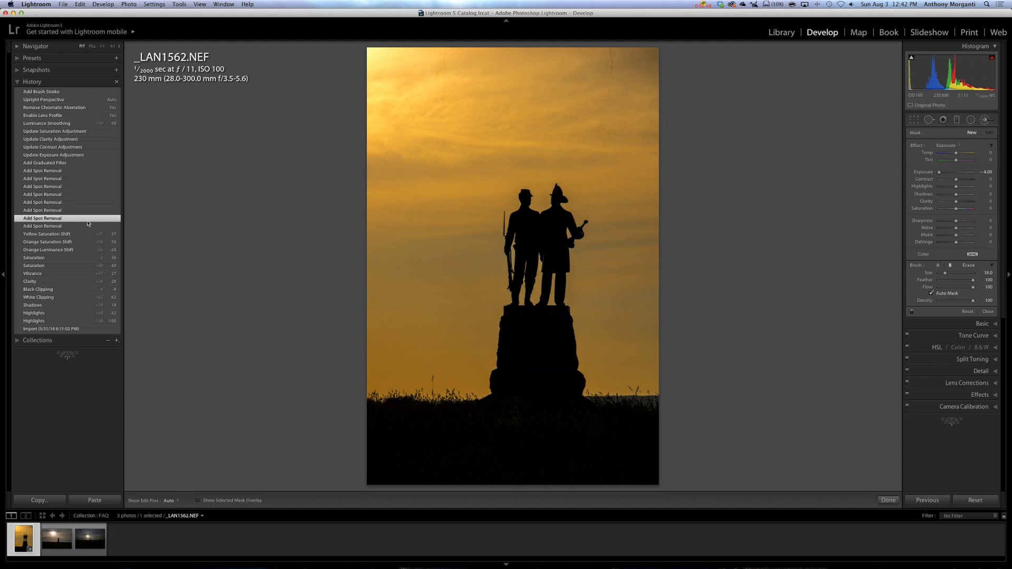
{"action": "left_click", "coordinate": [45, 243]}
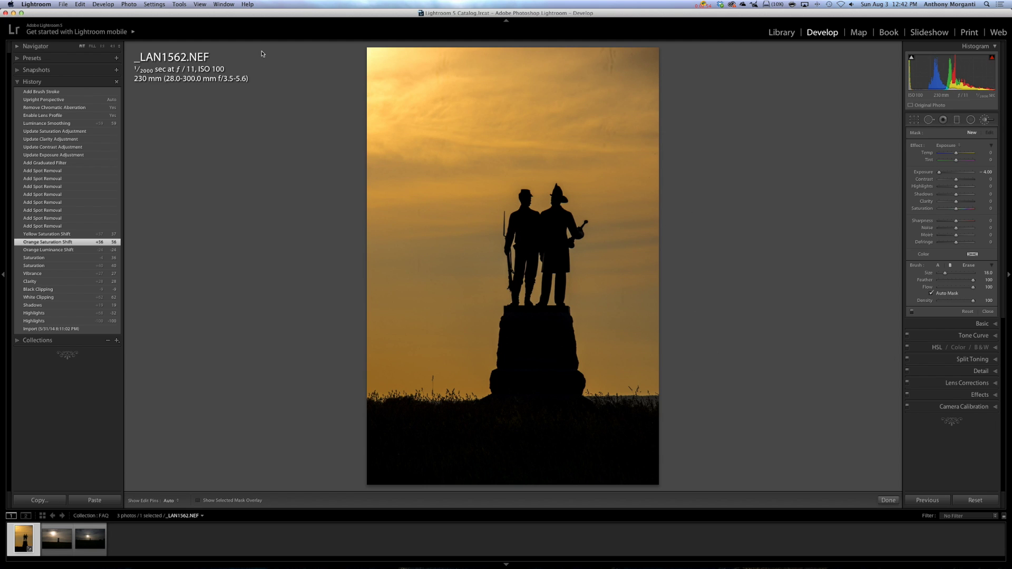
{"action": "left_click", "coordinate": [40, 100]}
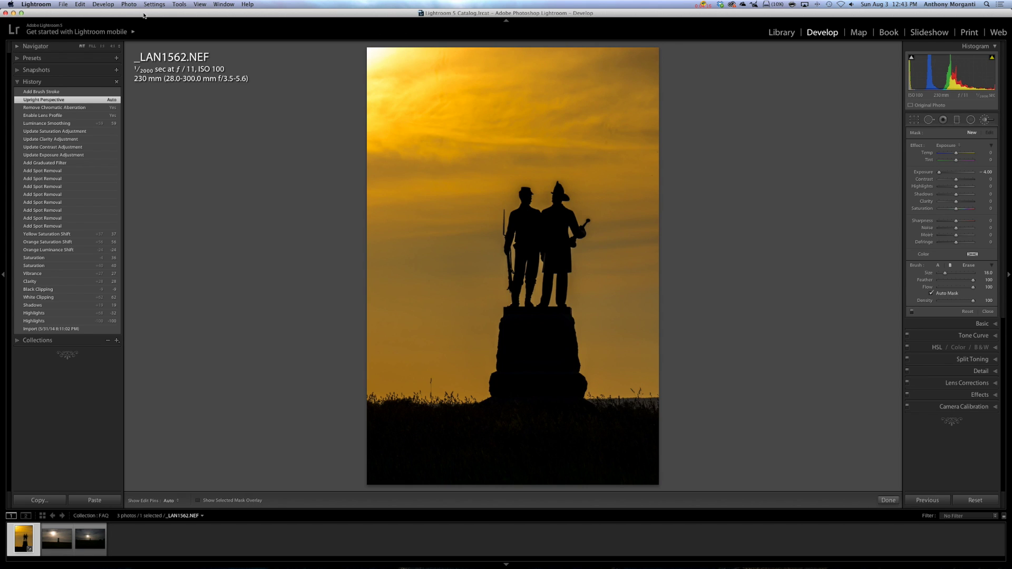
{"action": "left_click", "coordinate": [36, 4]}
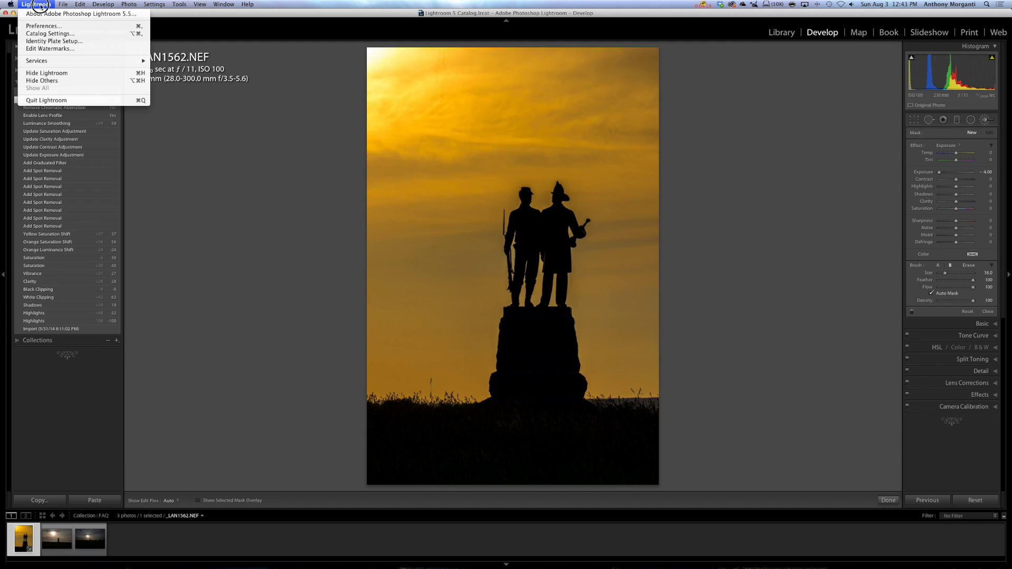
{"action": "left_click", "coordinate": [43, 33]}
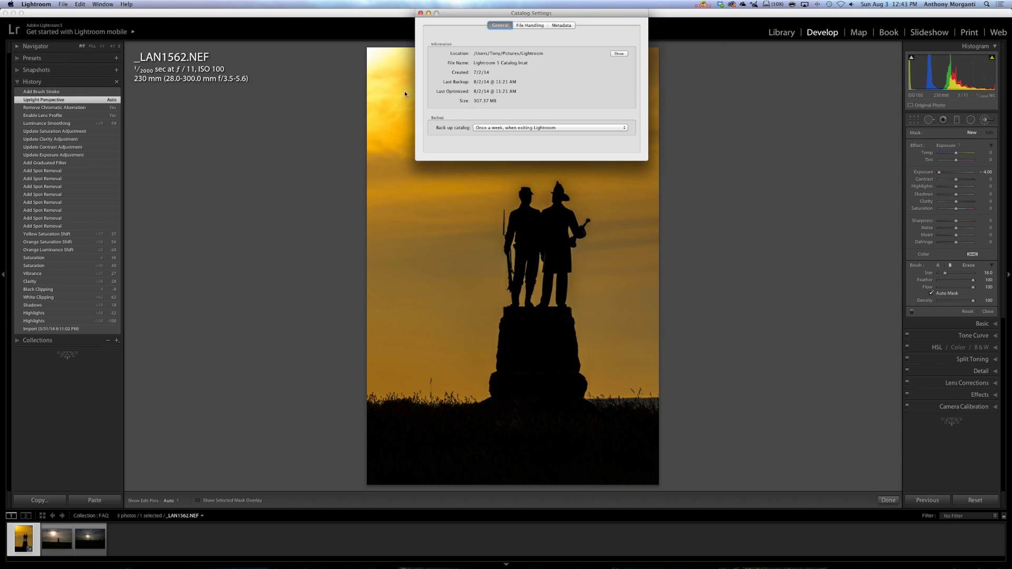
{"action": "left_click", "coordinate": [561, 26]}
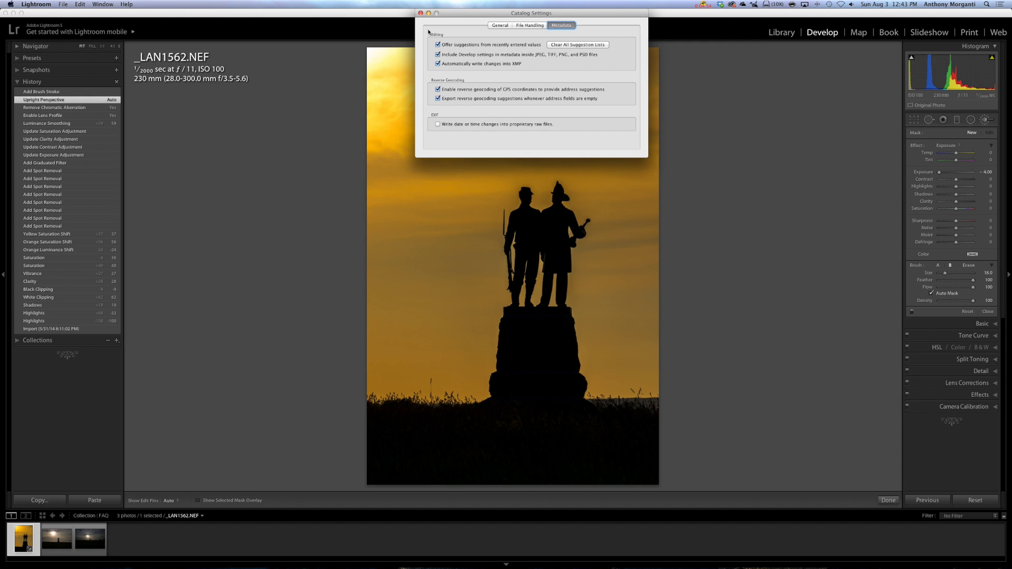
{"action": "left_click", "coordinate": [420, 13]}
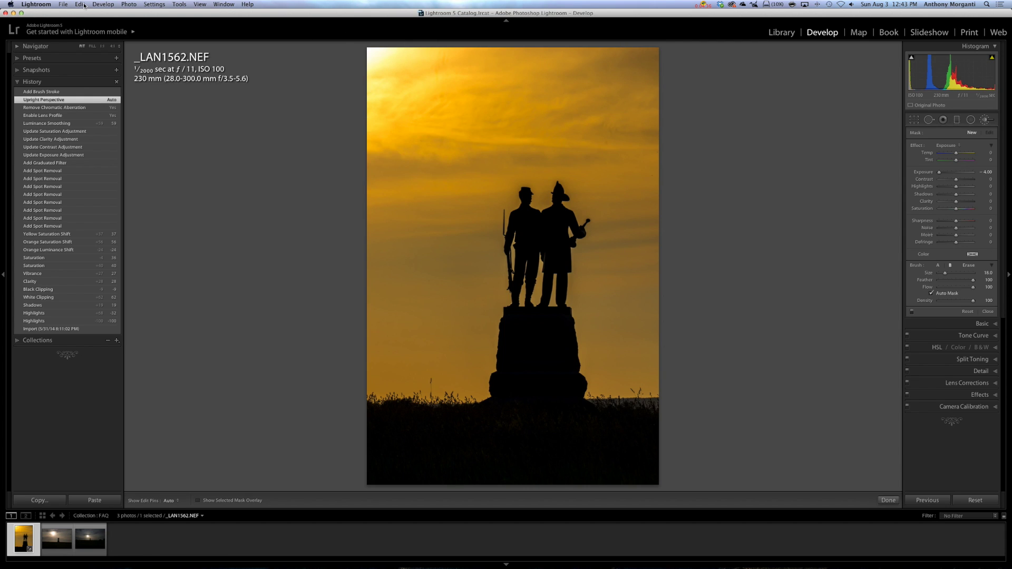
{"action": "left_click", "coordinate": [38, 5]}
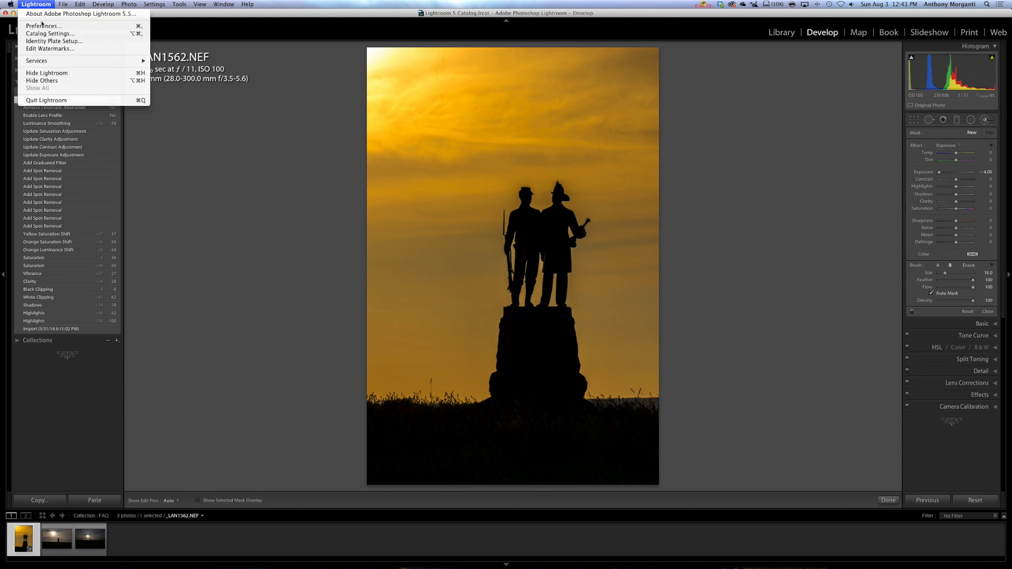
{"action": "mouse_move", "coordinate": [63, 5]}
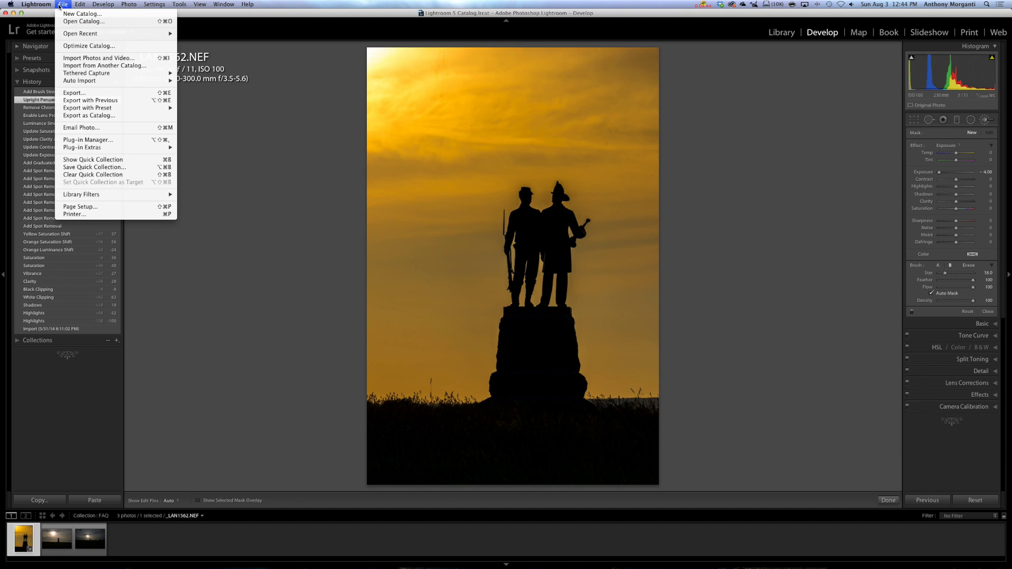
{"action": "left_click", "coordinate": [283, 16]}
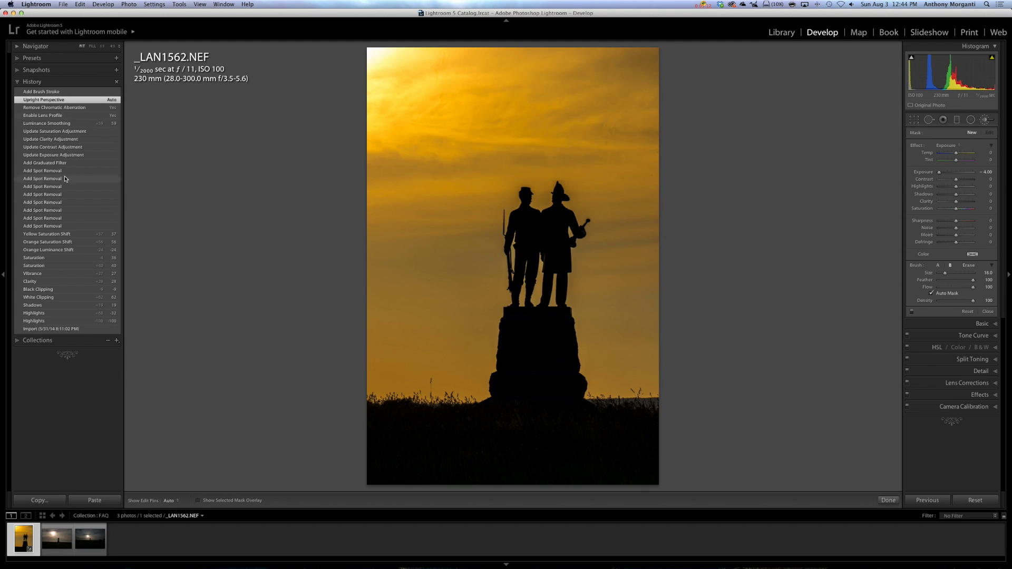
{"action": "left_click", "coordinate": [18, 83]}
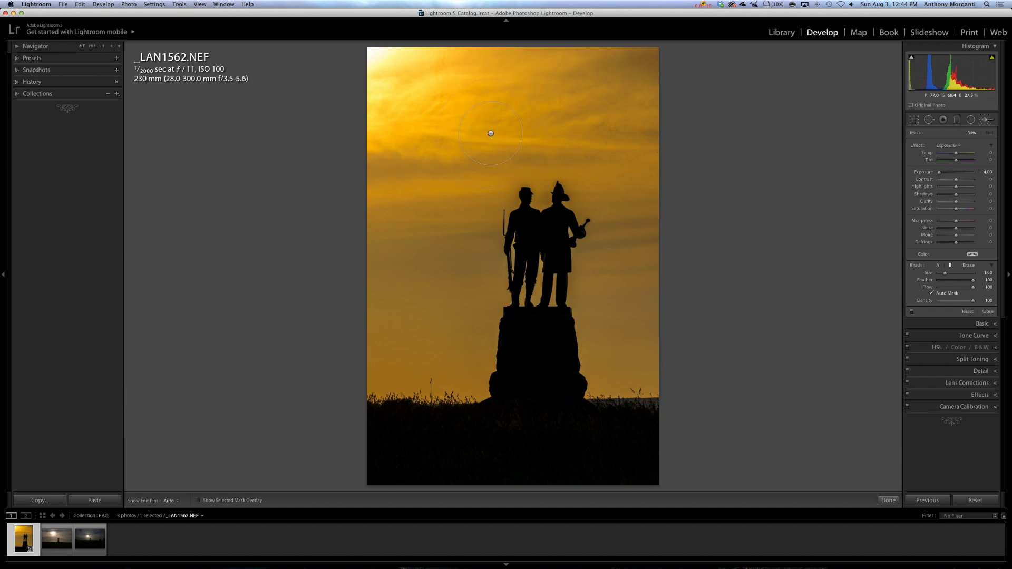
Open Spot Removal to reveal the existing sky heal spots, hiding and restoring the toolbar with T.
{"action": "left_click", "coordinate": [929, 121]}
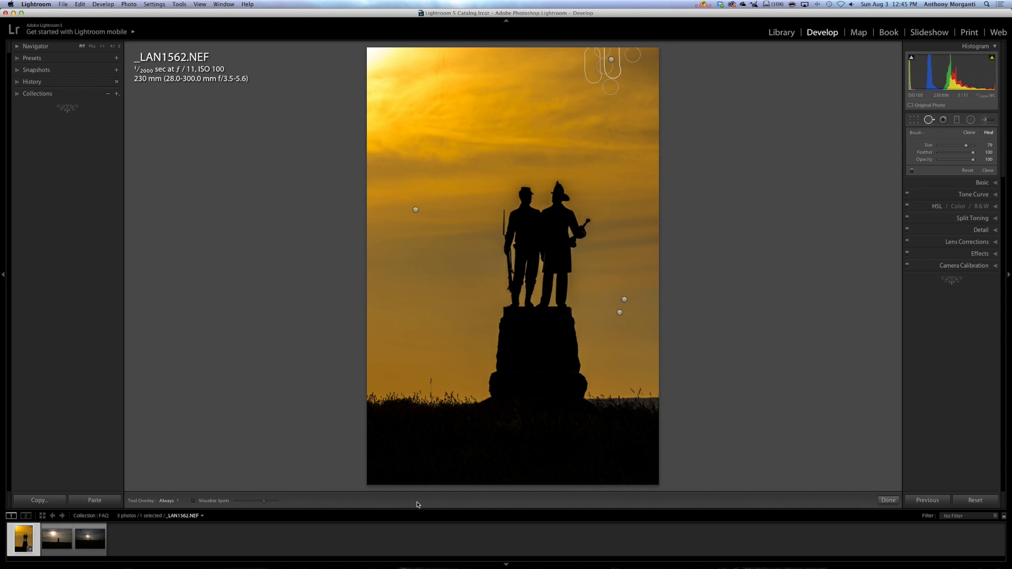
{"action": "key", "text": "t"}
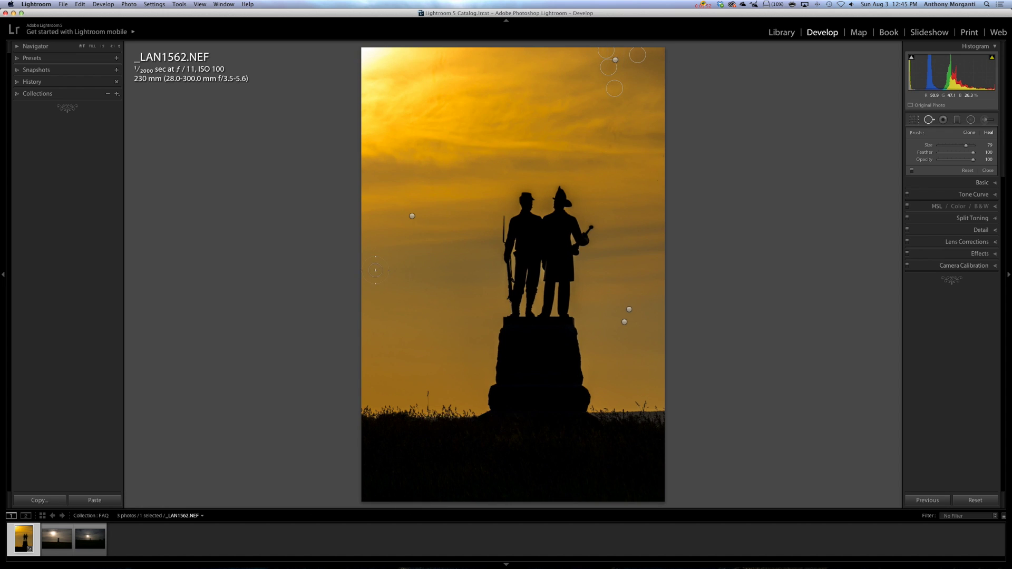
{"action": "key", "text": "t"}
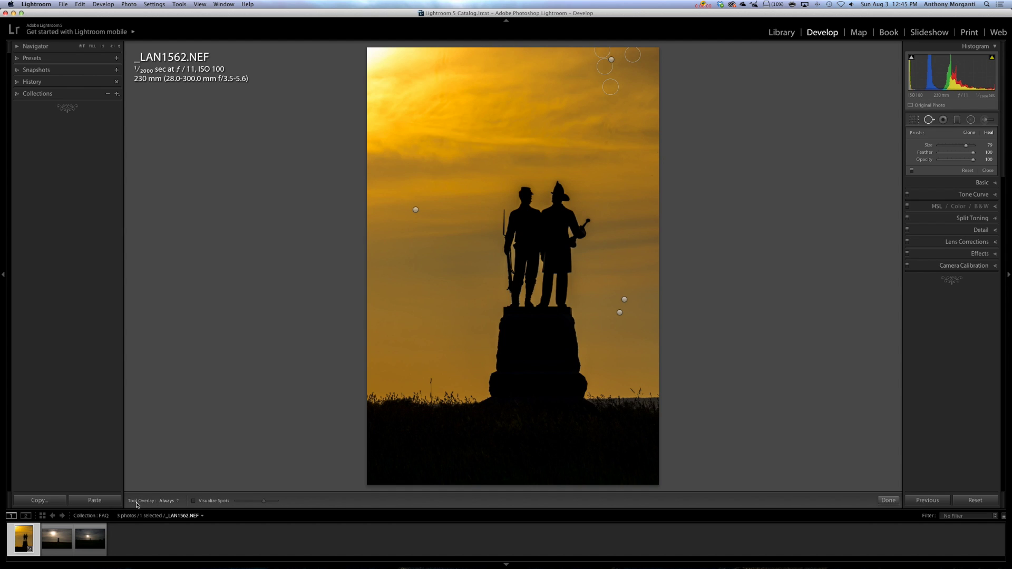
Set the toolbar's Tool Overlay to Never, then change it to Auto.
{"action": "left_click", "coordinate": [177, 501]}
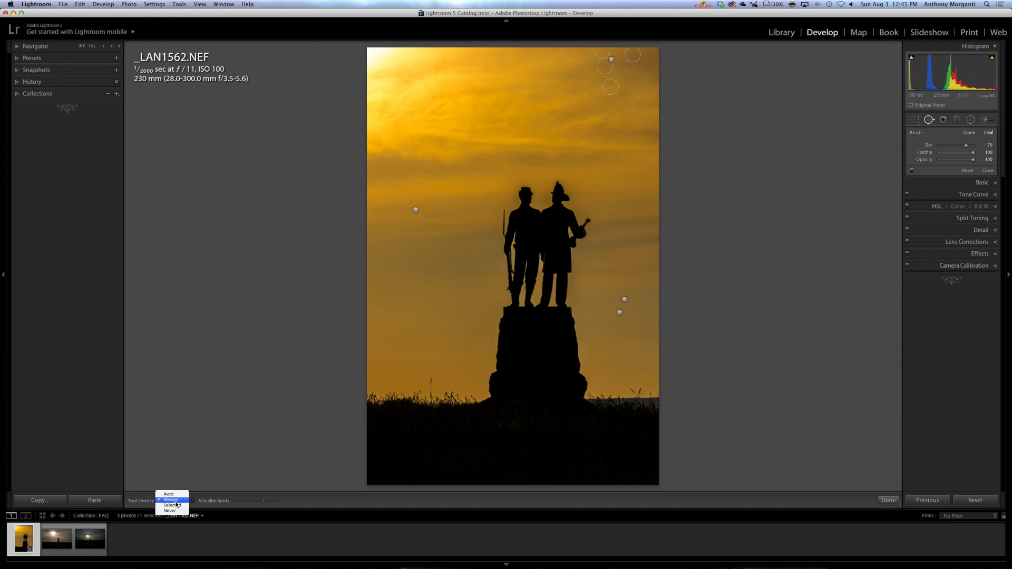
{"action": "left_click", "coordinate": [173, 511]}
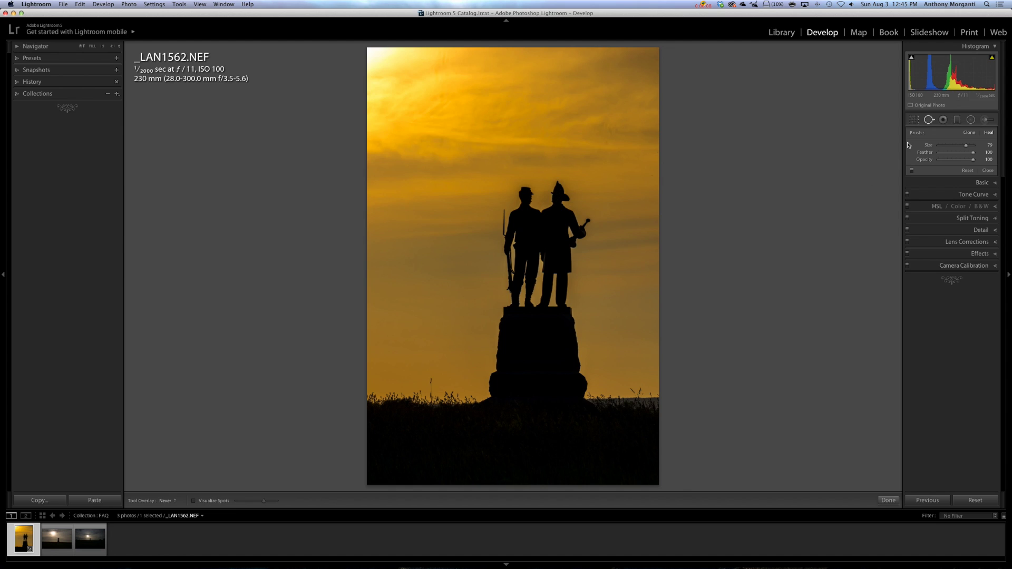
{"action": "left_click", "coordinate": [168, 501]}
{"action": "left_click", "coordinate": [169, 484]}
Turn Visualize Spots on to inspect the sky's edge map, then switch it off again.
{"action": "left_click", "coordinate": [194, 502]}
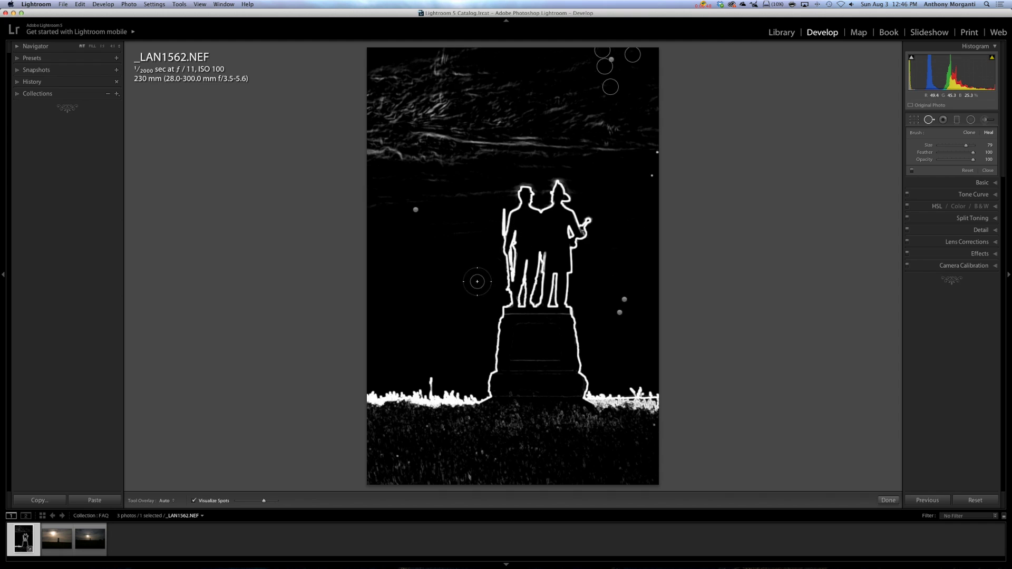
{"action": "scroll", "coordinate": [534, 306], "scroll_direction": "down", "scroll_amount": 3}
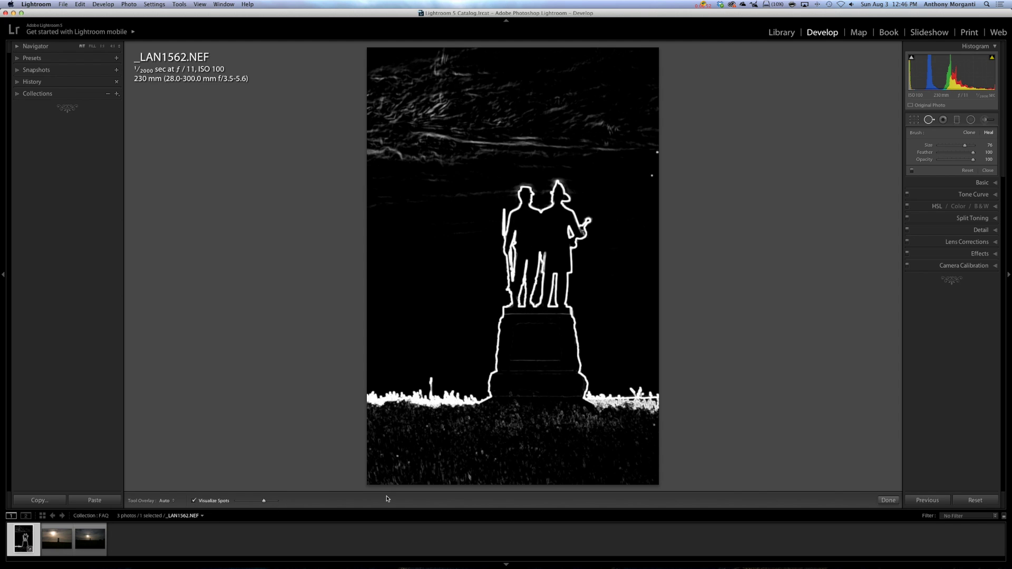
{"action": "key", "text": "t"}
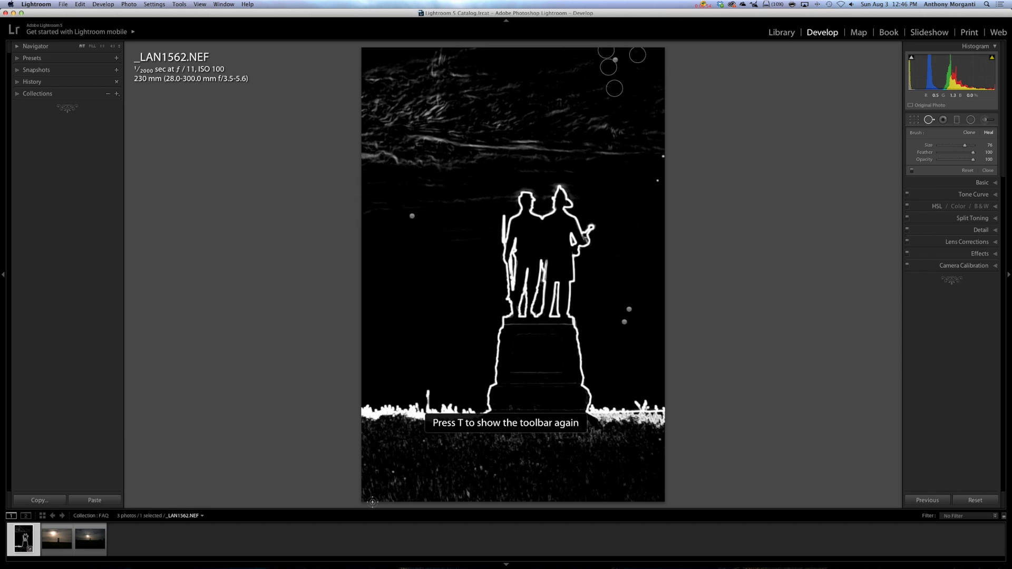
{"action": "key", "text": "t"}
{"action": "left_click", "coordinate": [192, 502]}
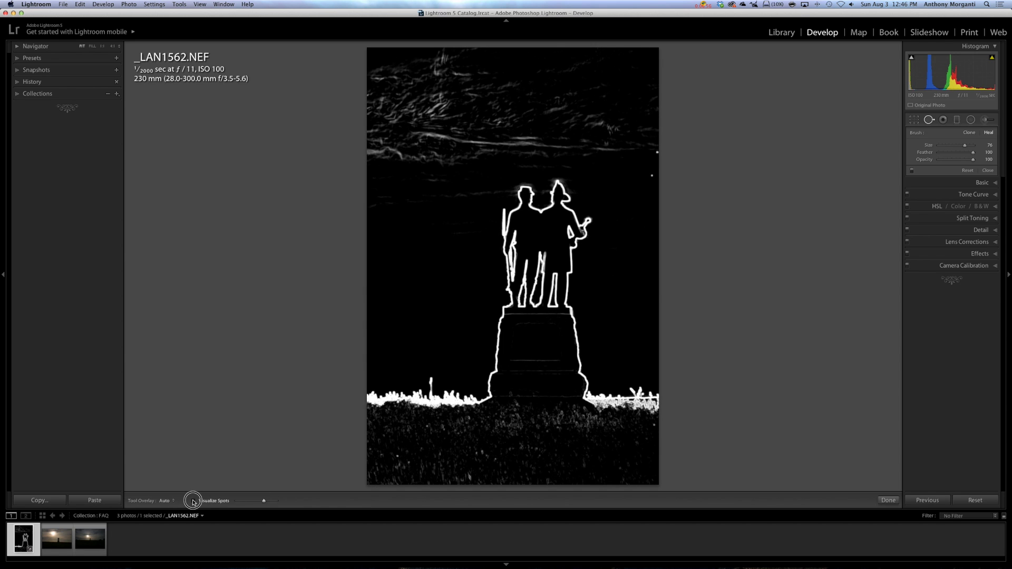
Select the Crop tool and set its Tool Overlay to Never, then Always.
{"action": "left_click", "coordinate": [914, 120]}
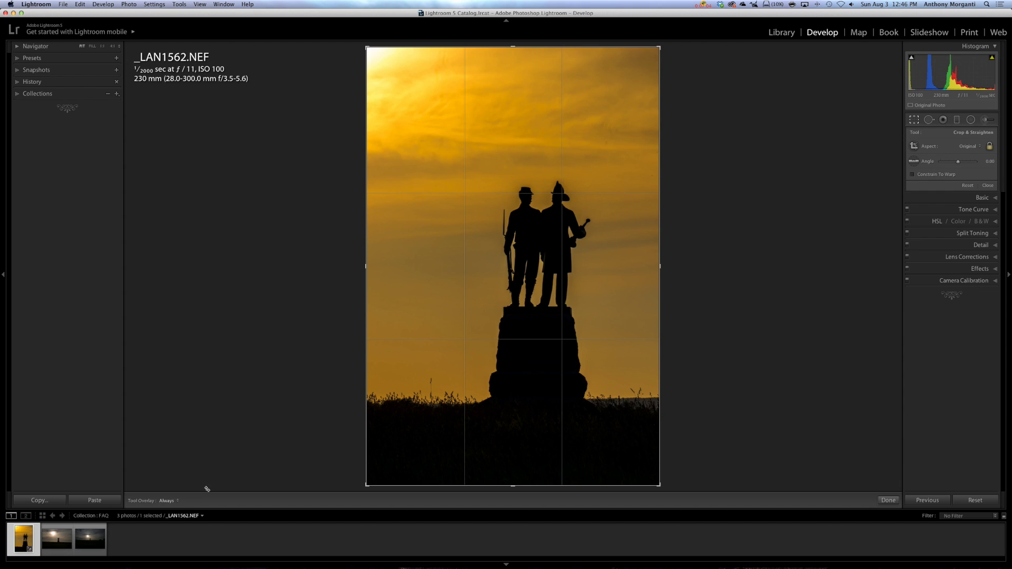
{"action": "left_click", "coordinate": [176, 502]}
{"action": "left_click", "coordinate": [170, 508]}
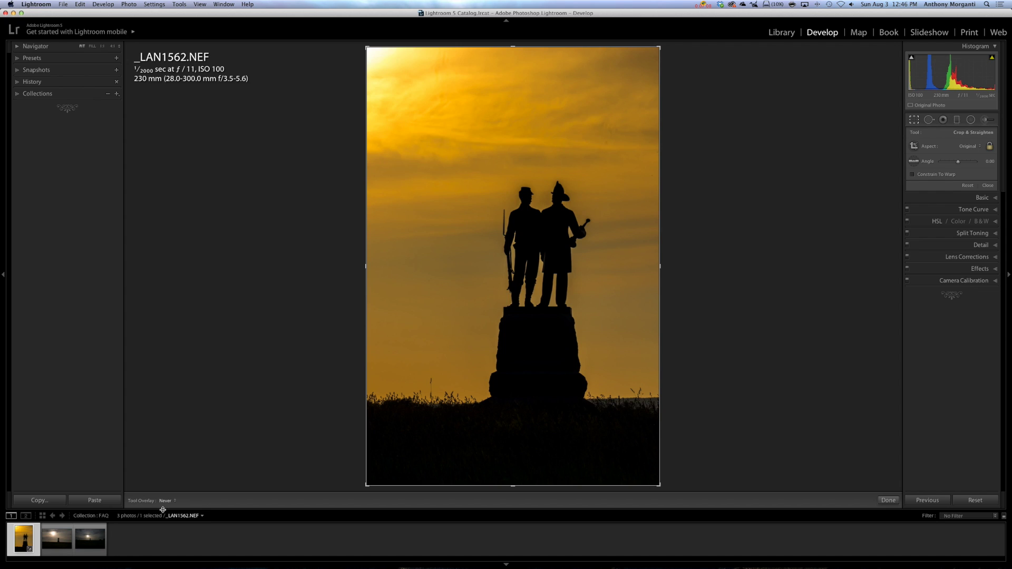
{"action": "left_click", "coordinate": [167, 505]}
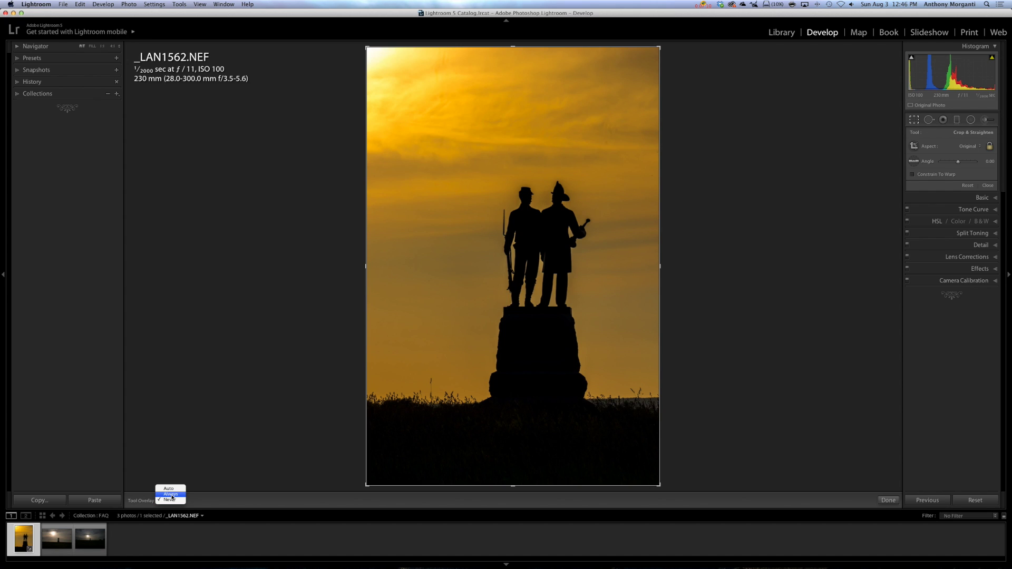
{"action": "left_click", "coordinate": [171, 495]}
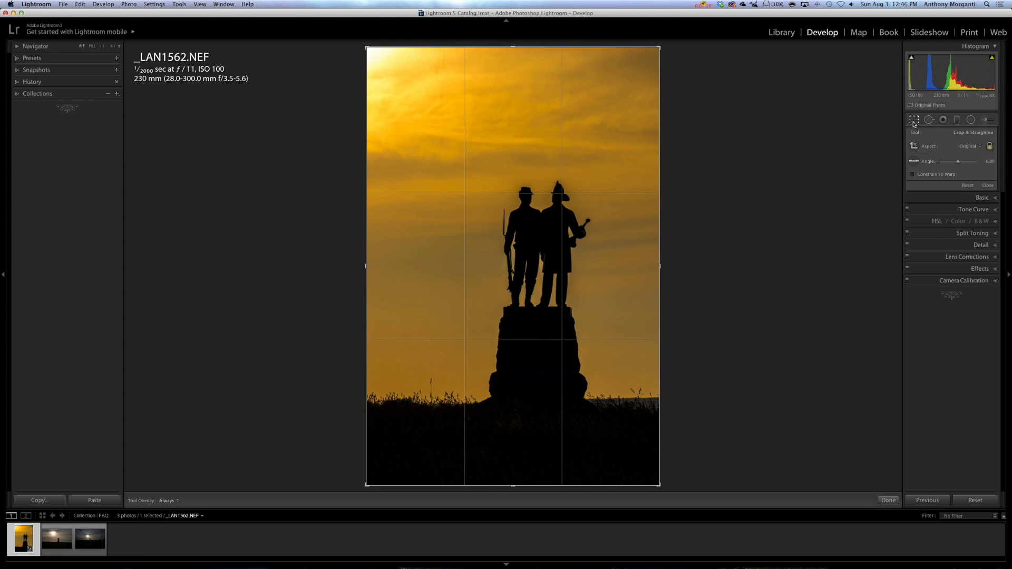
Cycle through Spot Removal, Red Eye, Graduated Filter, Radial Filter and Adjustment Brush, then close the brush.
{"action": "left_click", "coordinate": [929, 120]}
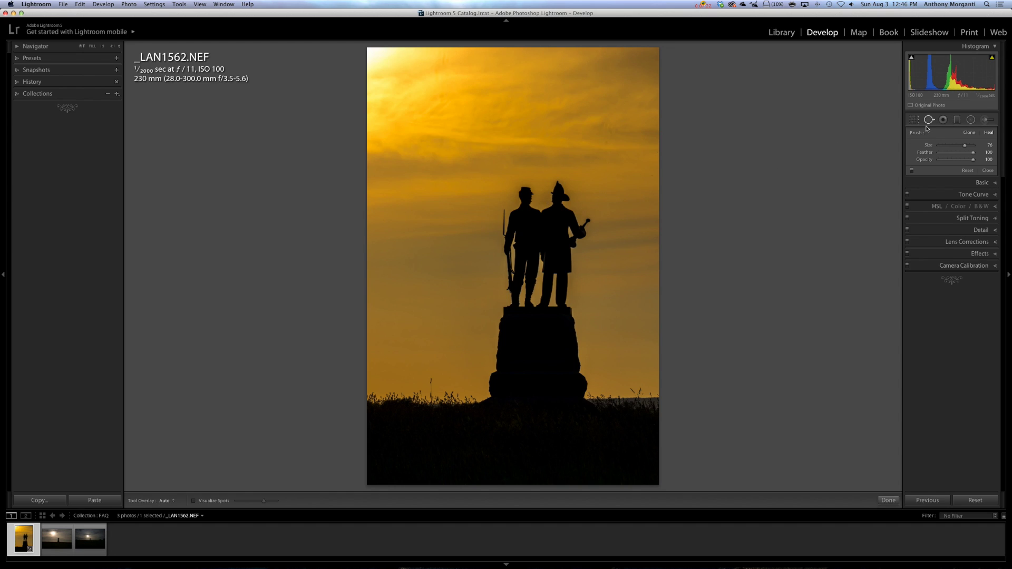
{"action": "left_click", "coordinate": [943, 120]}
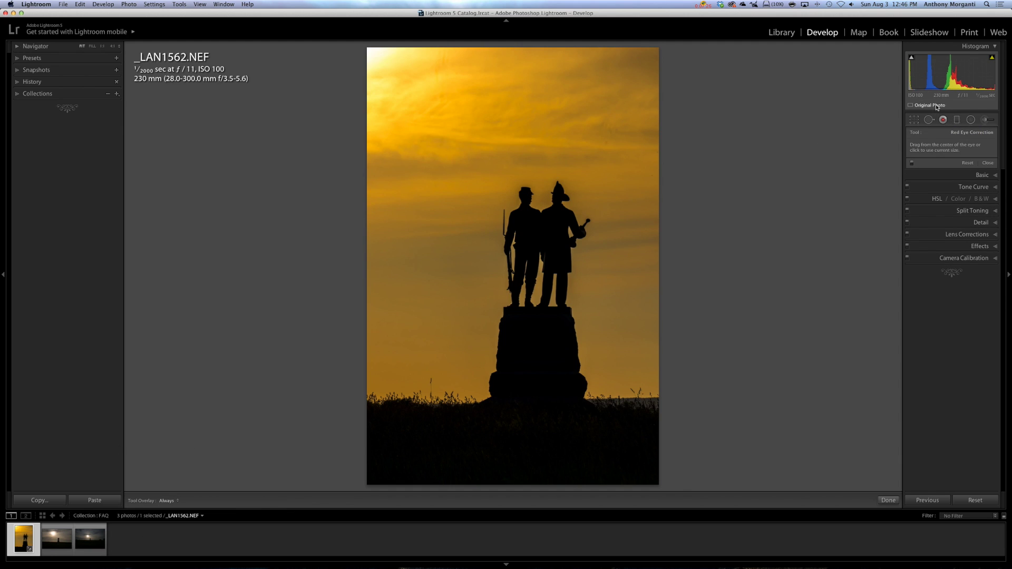
{"action": "left_click", "coordinate": [959, 120]}
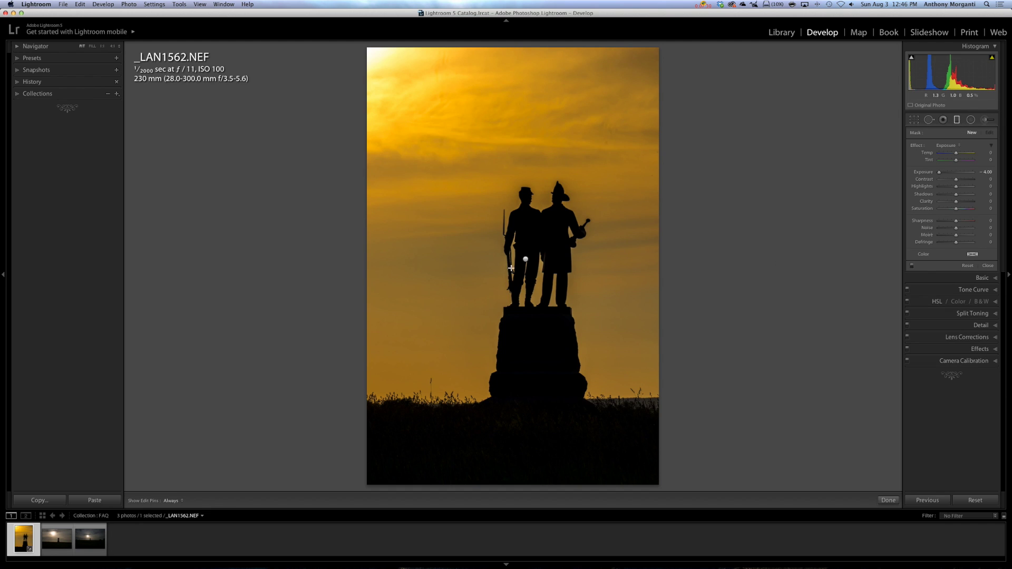
{"action": "left_click", "coordinate": [525, 259]}
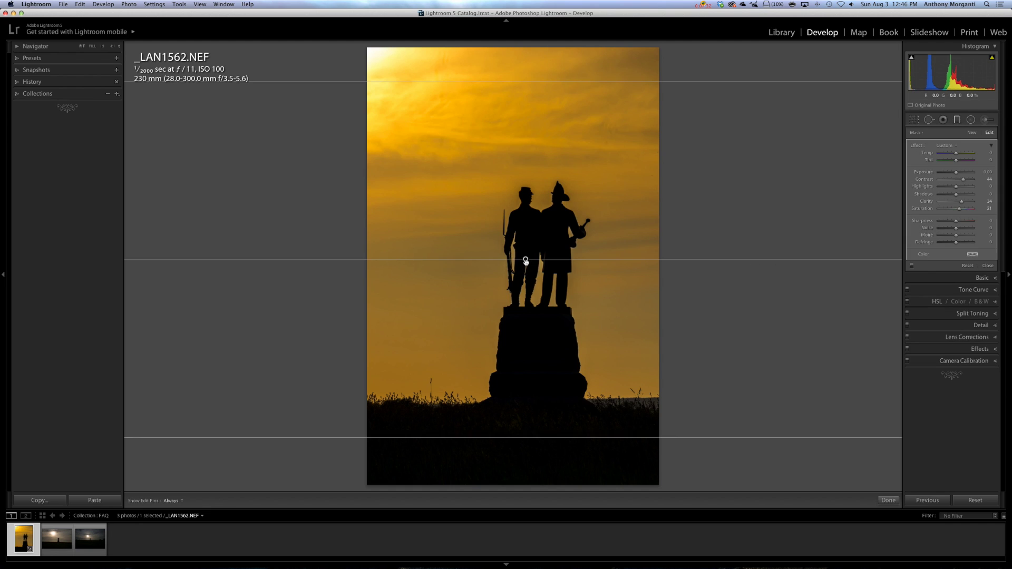
{"action": "left_click", "coordinate": [970, 120]}
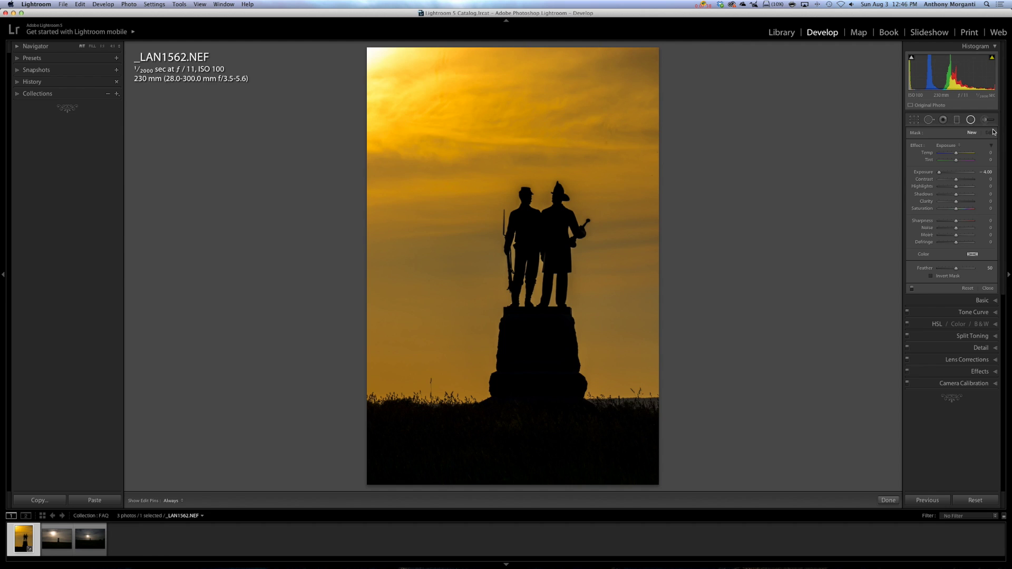
{"action": "left_click", "coordinate": [986, 120]}
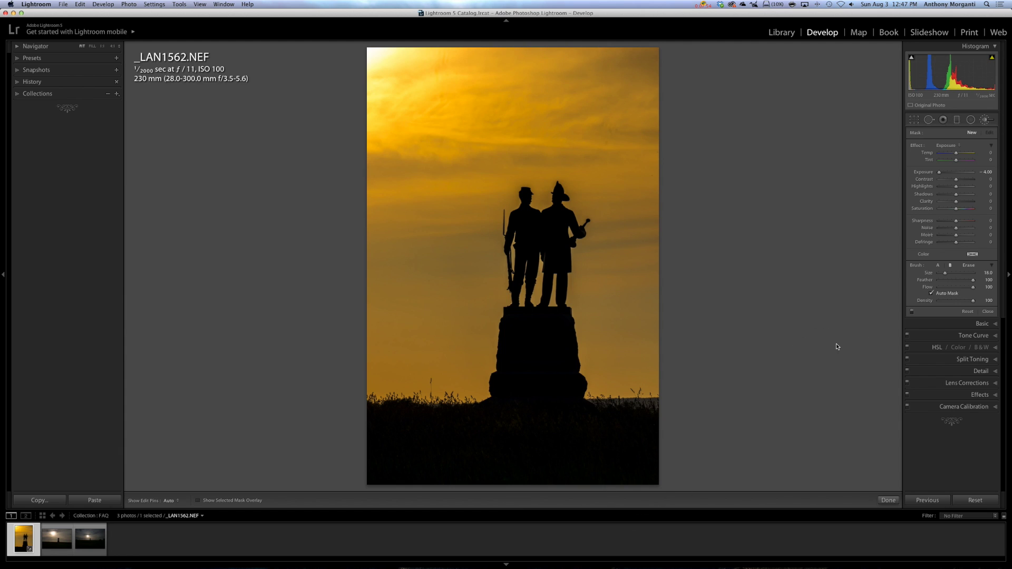
{"action": "left_click", "coordinate": [989, 124]}
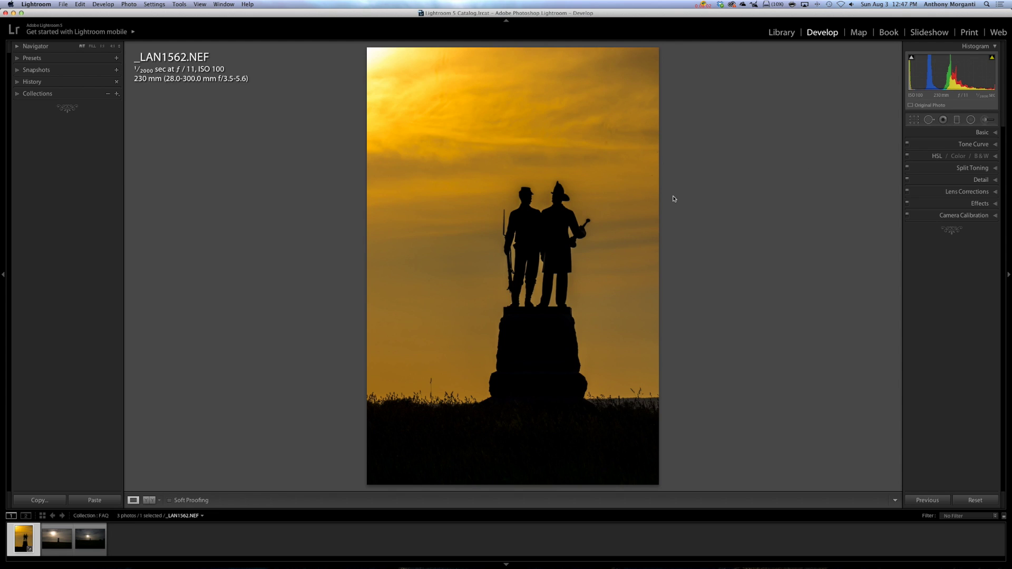
{"action": "key", "text": "j"}
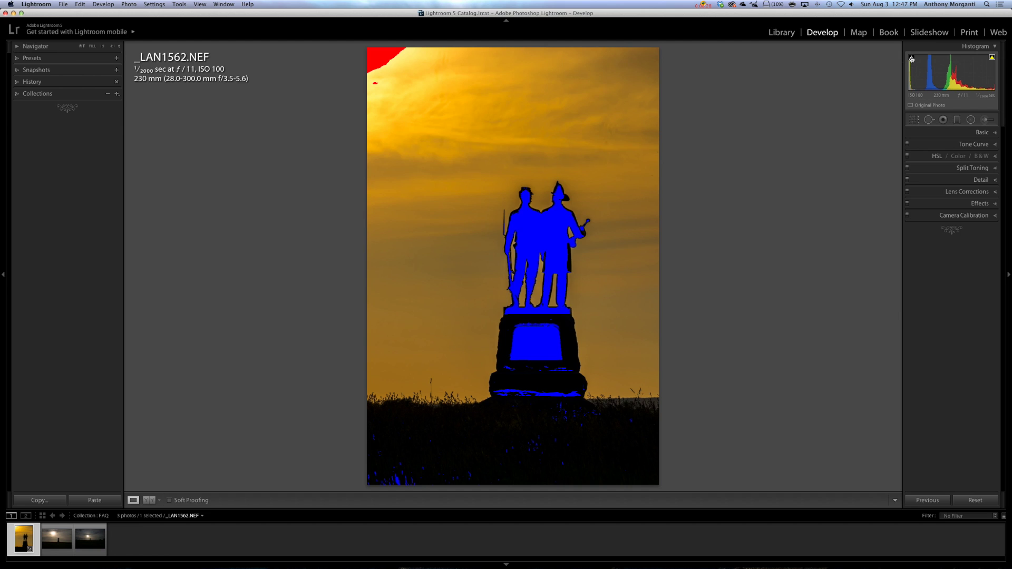
{"action": "left_click", "coordinate": [990, 59]}
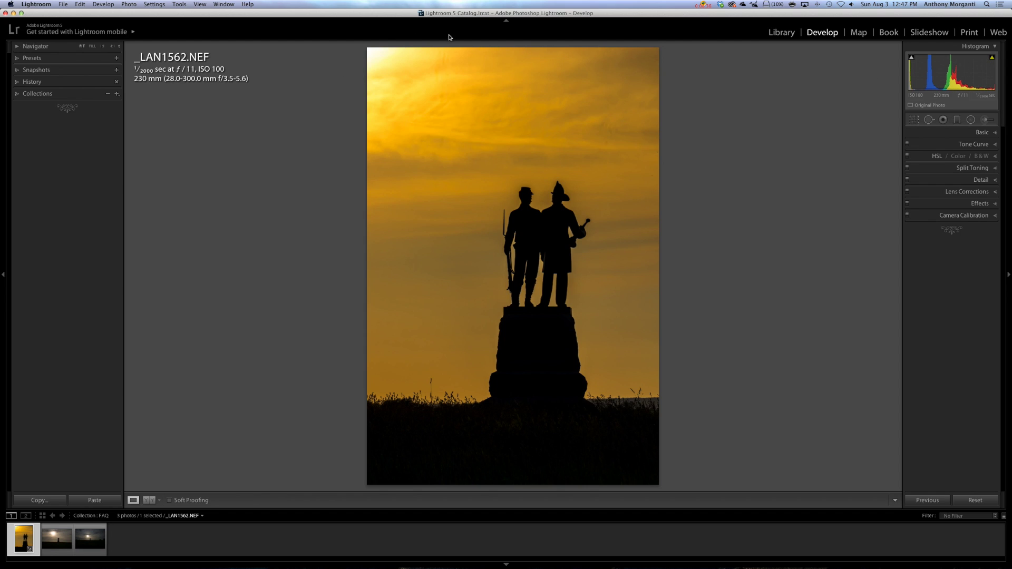
{"action": "mouse_move", "coordinate": [992, 59]}
{"action": "left_click", "coordinate": [993, 58]}
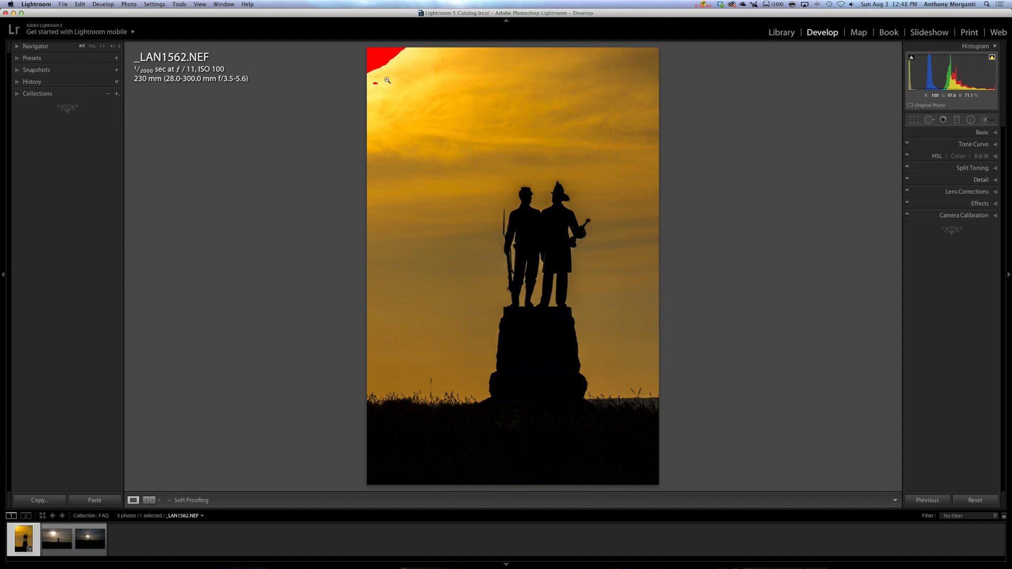
{"action": "left_click", "coordinate": [991, 59]}
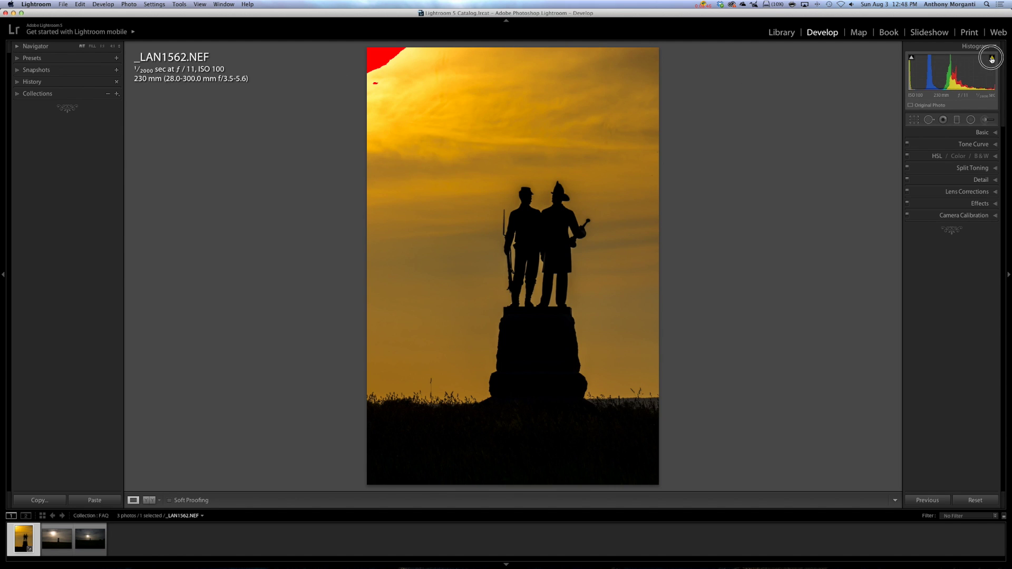
{"action": "left_click", "coordinate": [912, 59]}
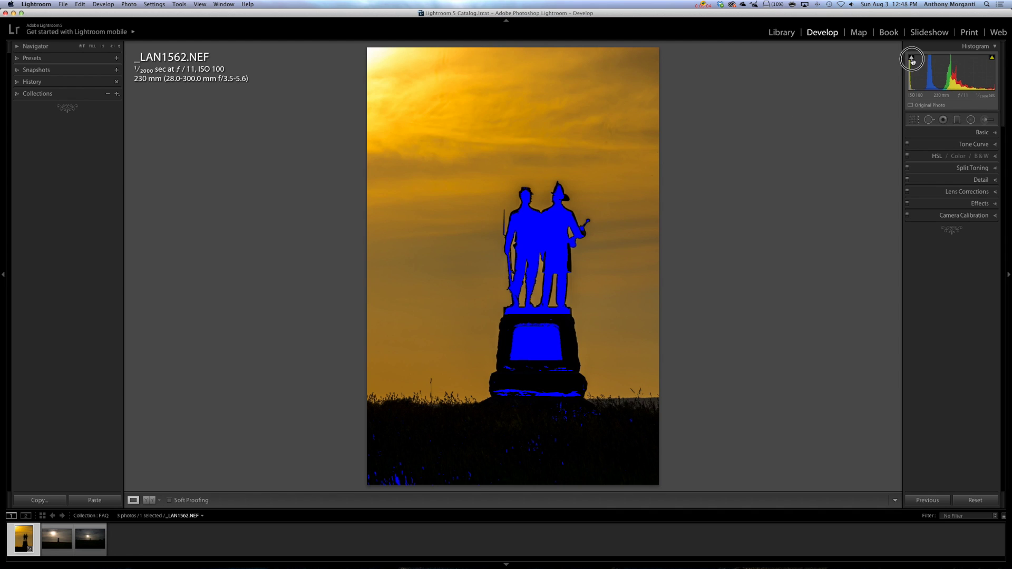
{"action": "left_click", "coordinate": [911, 59]}
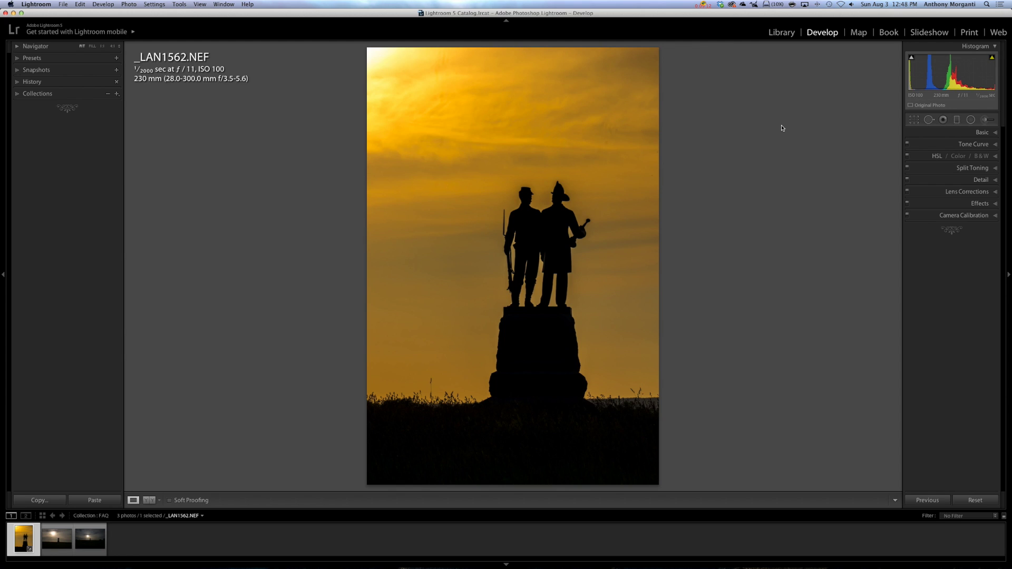
Toggle both clipping warnings with J, try the shadow triangle, and leave highlight clipping on.
{"action": "key", "text": "j"}
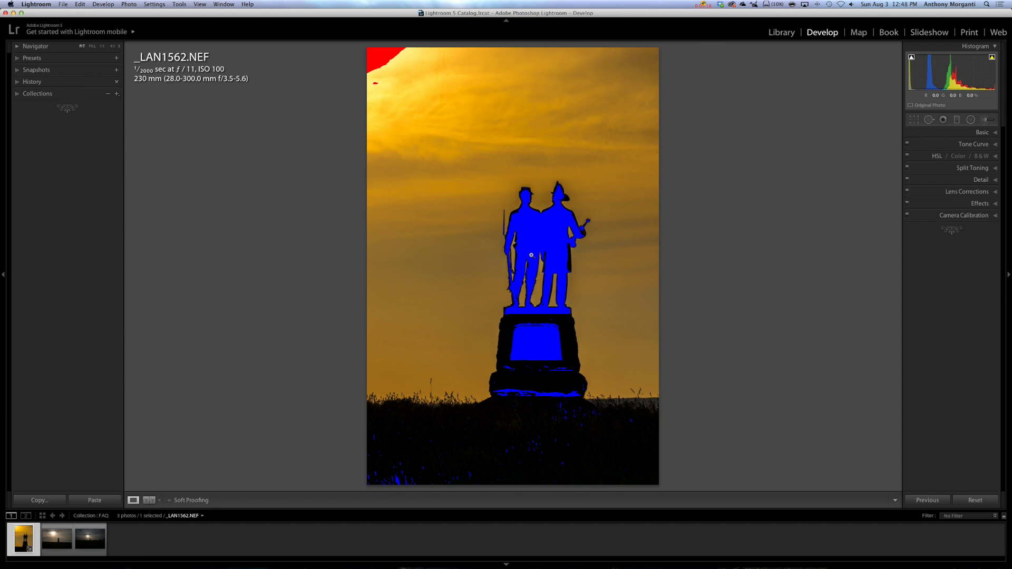
{"action": "key", "text": "j"}
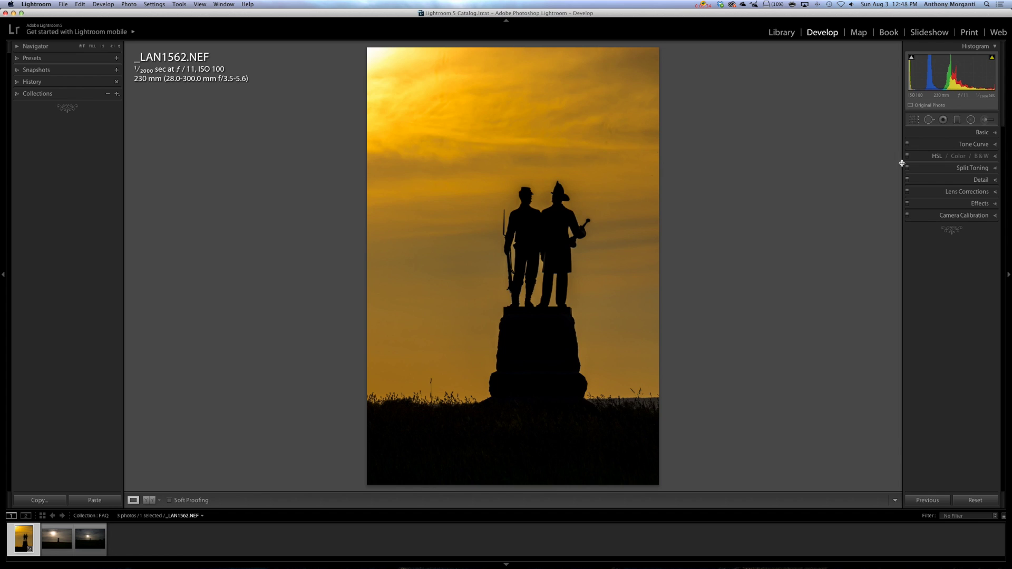
{"action": "left_click", "coordinate": [912, 59]}
{"action": "left_click", "coordinate": [913, 59]}
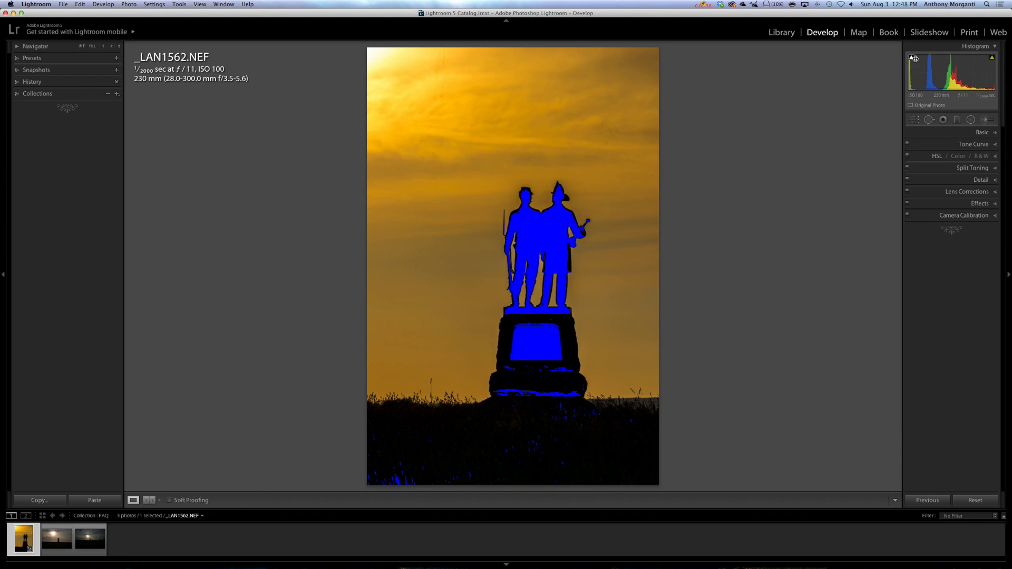
{"action": "left_click", "coordinate": [992, 59]}
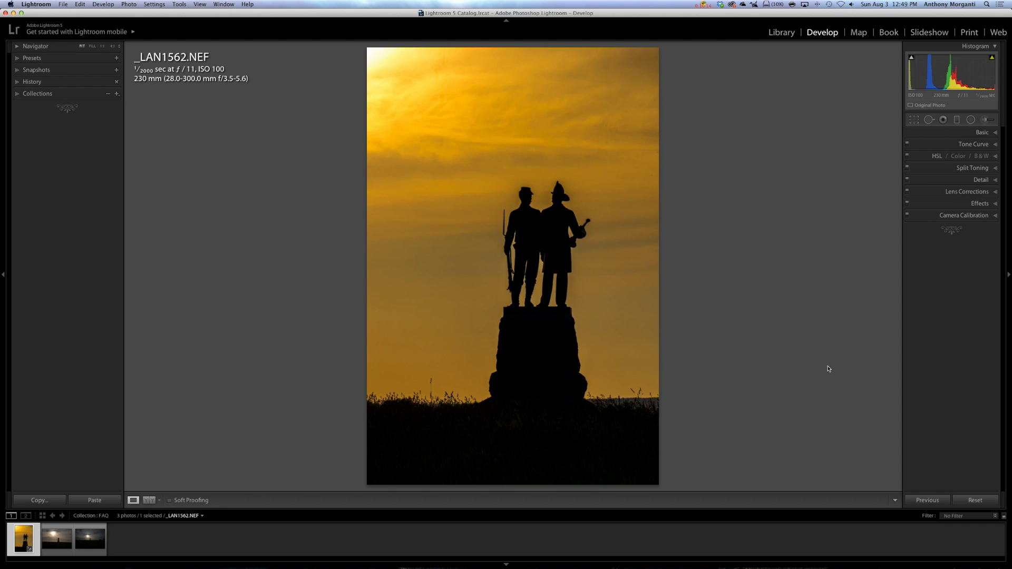
{"action": "left_click", "coordinate": [993, 59]}
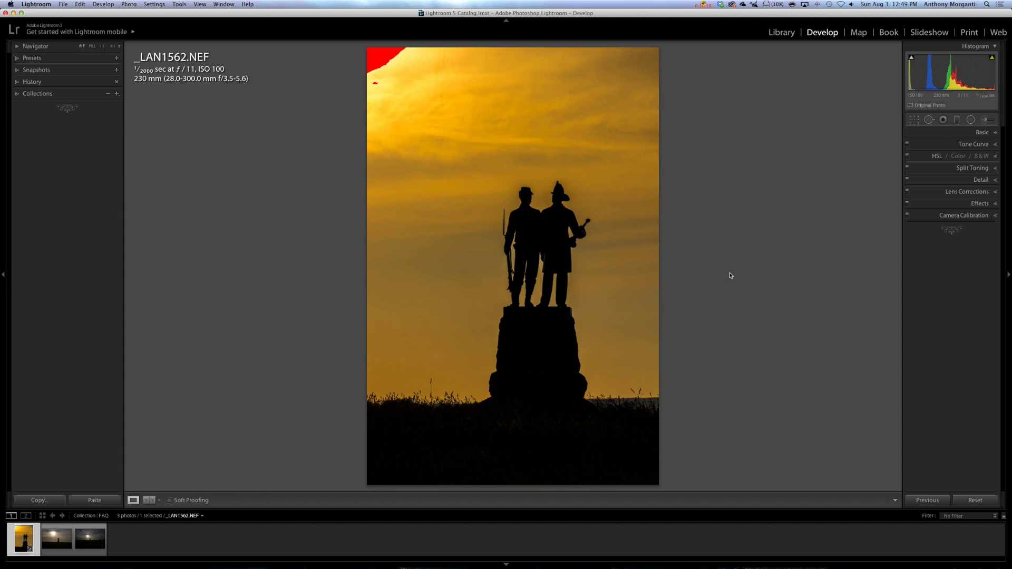
Hide all panels with Shift+Tab to view the statue photo large, then restore them.
{"action": "key", "text": "shift+Tab"}
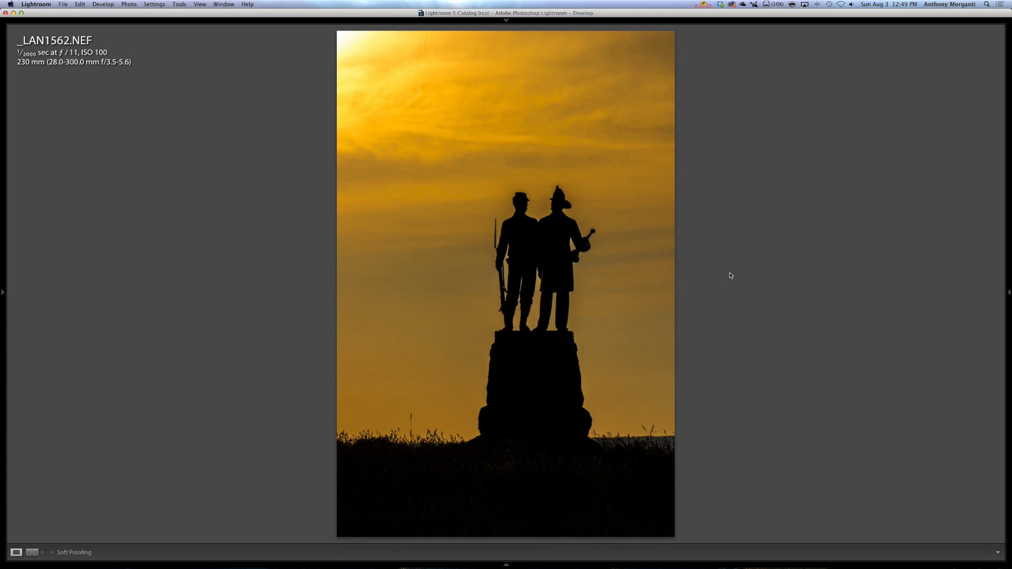
{"action": "key", "text": "shift+Tab"}
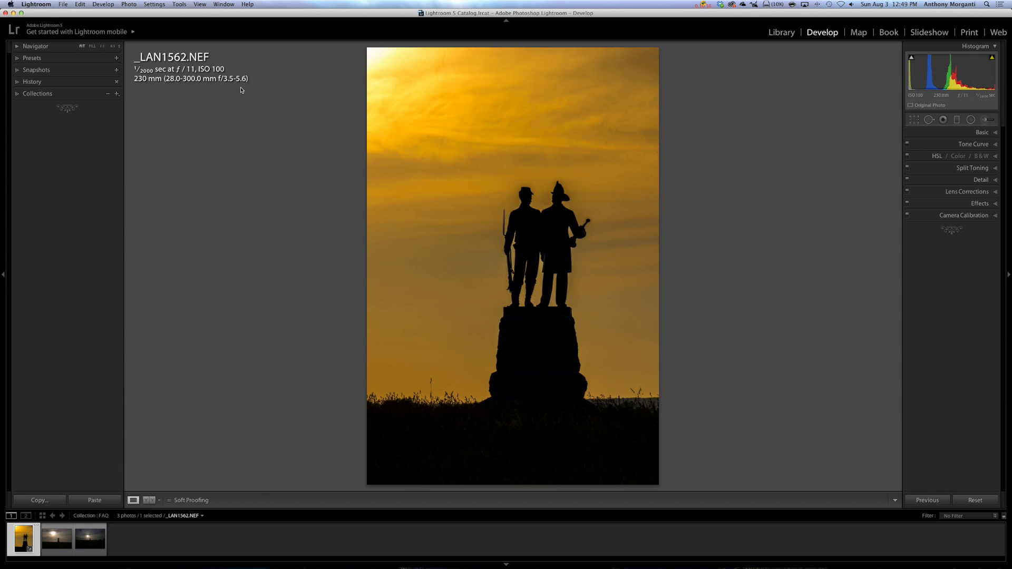
{"action": "key", "text": "i"}
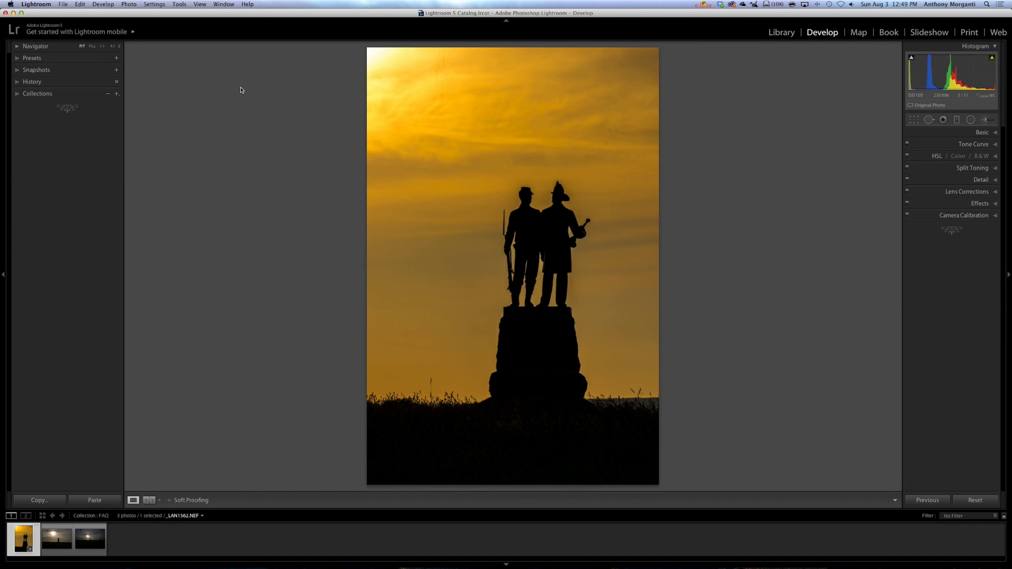
{"action": "key", "text": "i"}
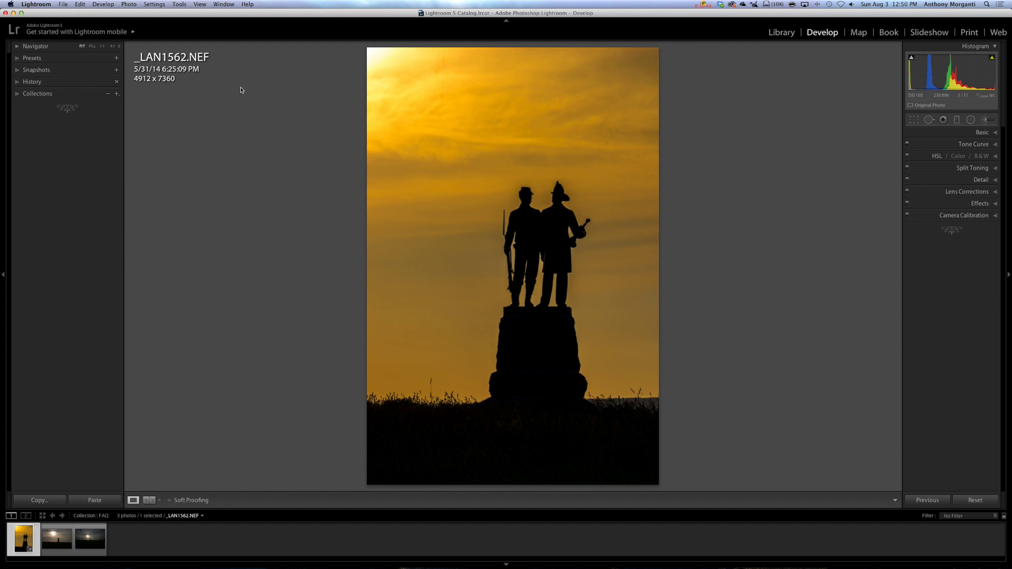
{"action": "key", "text": "i"}
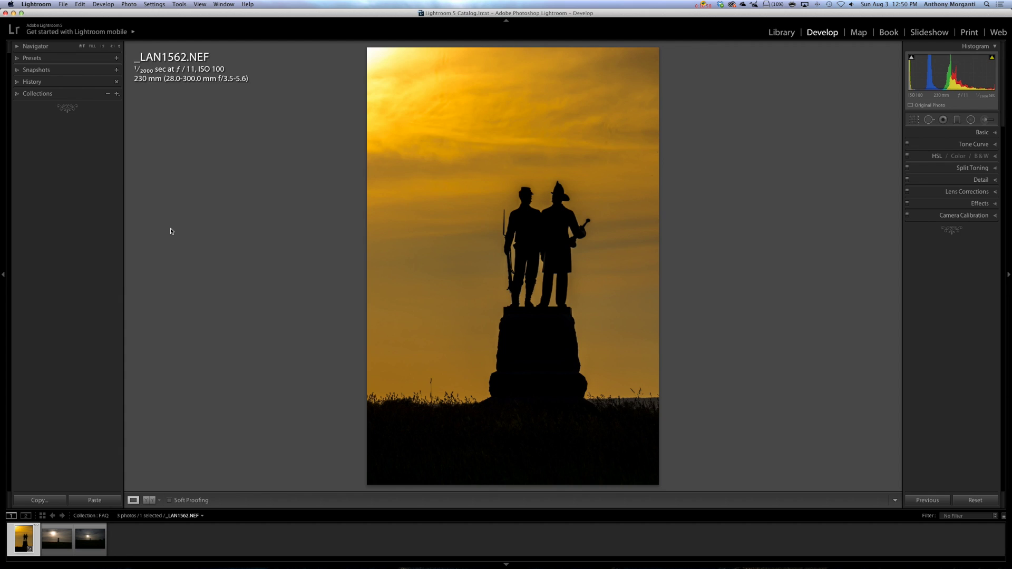
{"action": "key", "text": "i"}
{"action": "key", "text": "i"}
{"action": "key", "text": "i"}
{"action": "key", "text": "i"}
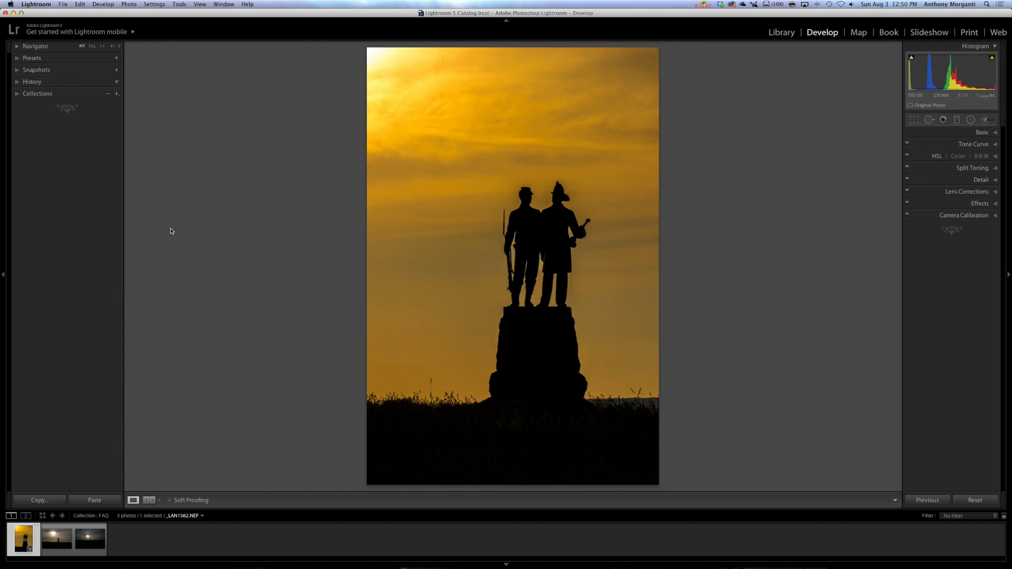
{"action": "key", "text": "i"}
{"action": "key", "text": "i"}
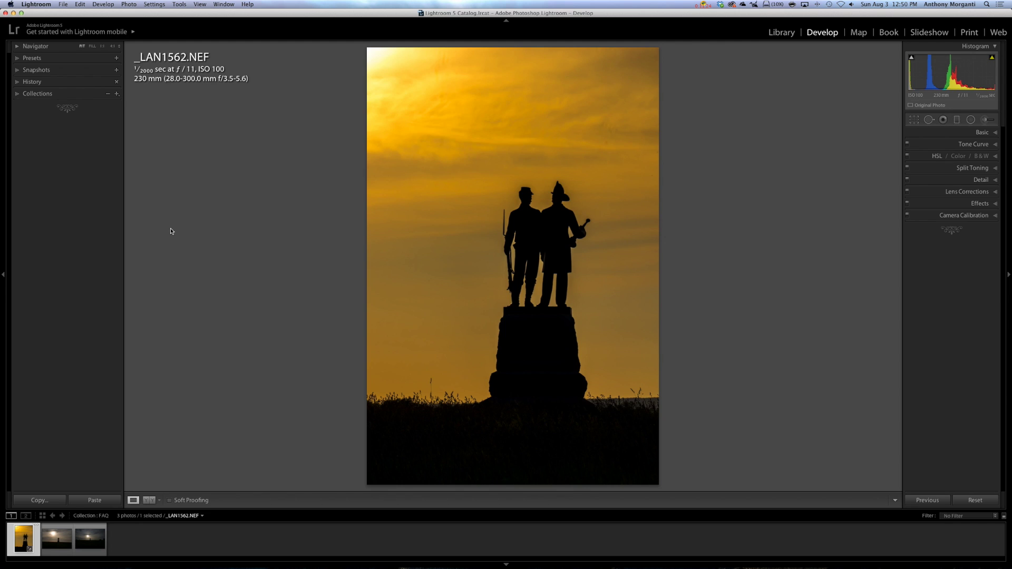
{"action": "key", "text": "backslash"}
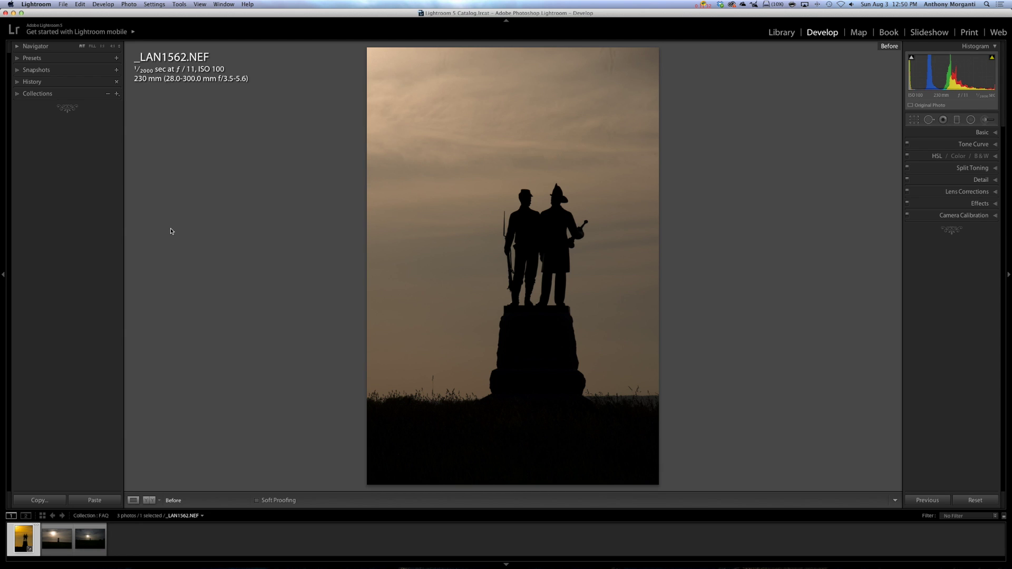
{"action": "key", "text": "backslash"}
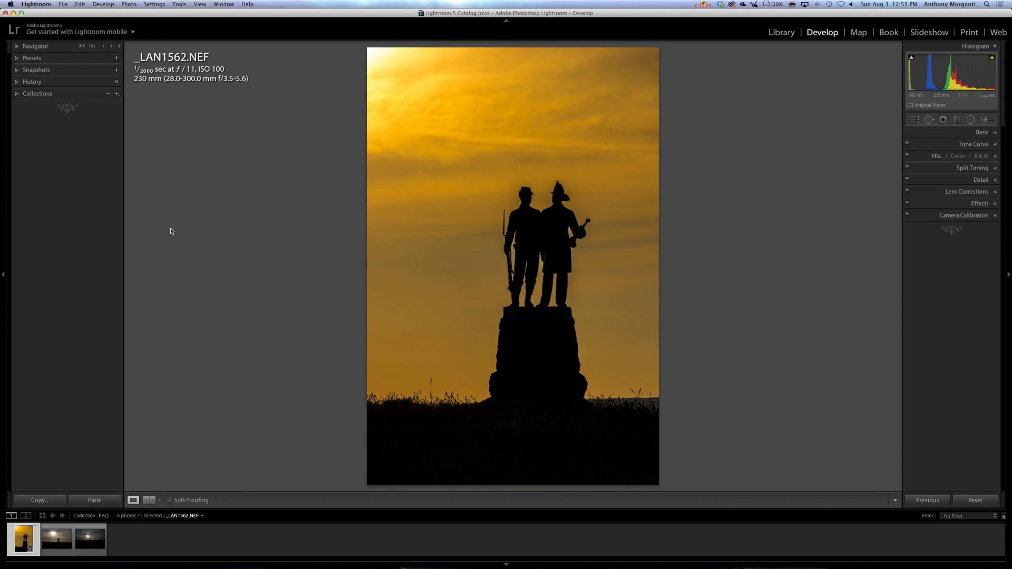
{"action": "key", "text": "y"}
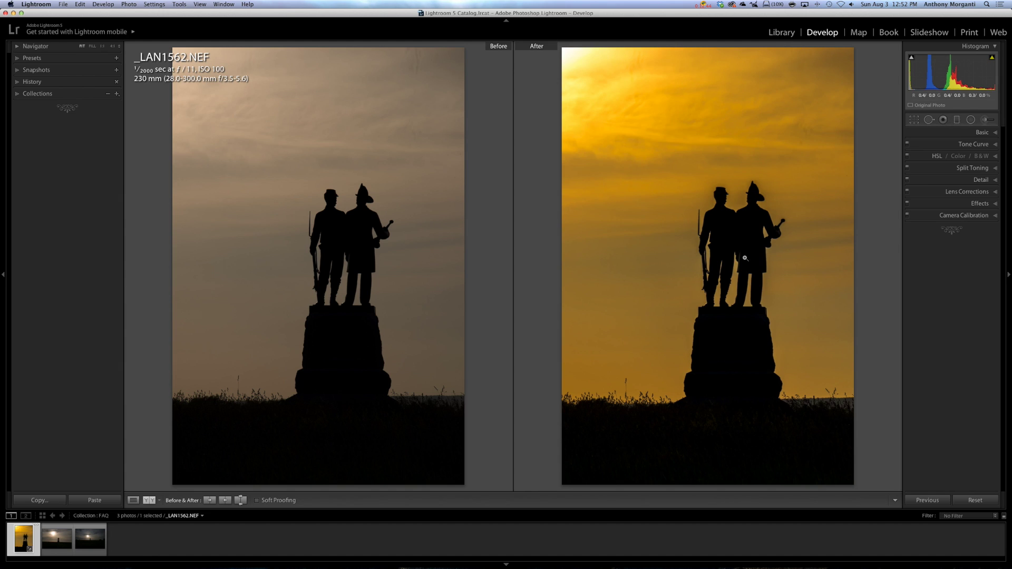
{"action": "key", "text": "y"}
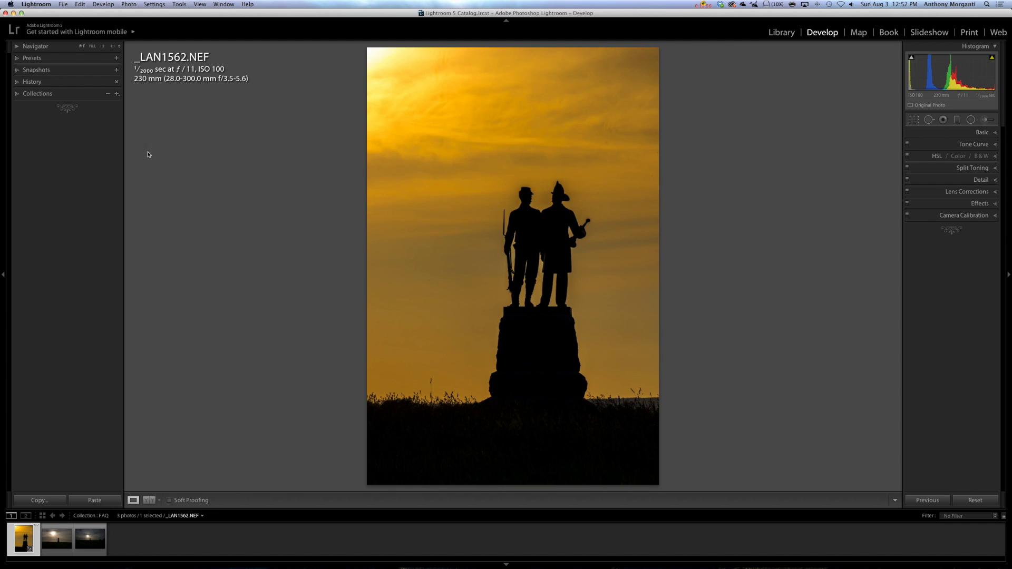
{"action": "left_click", "coordinate": [998, 133]}
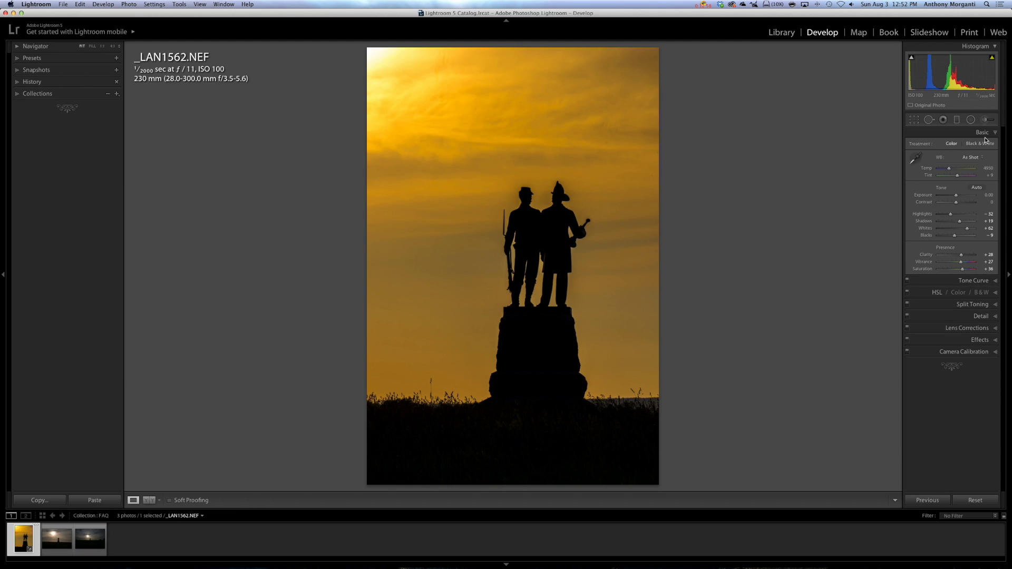
{"action": "left_click", "coordinate": [995, 317]}
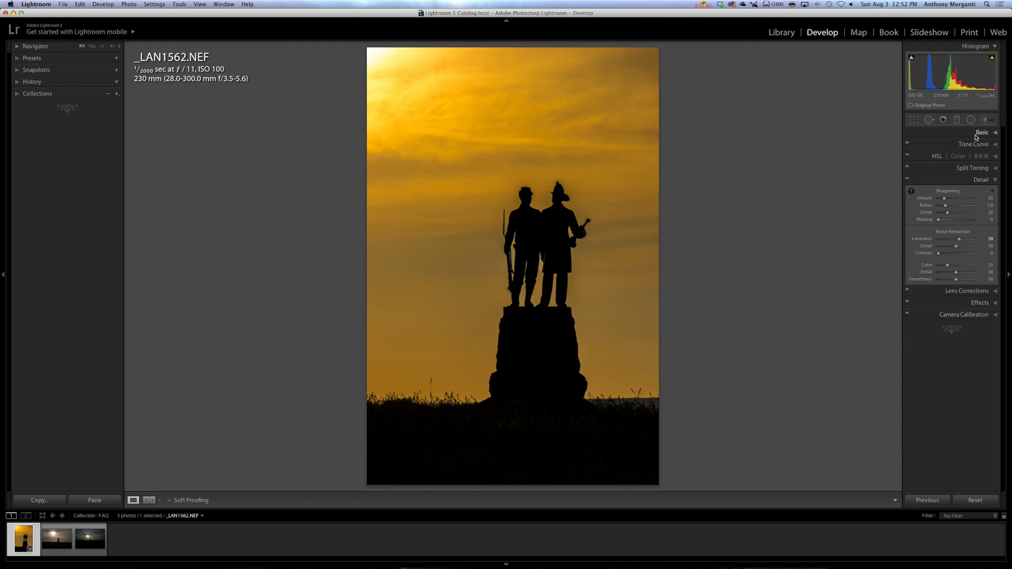
{"action": "left_click", "coordinate": [996, 304]}
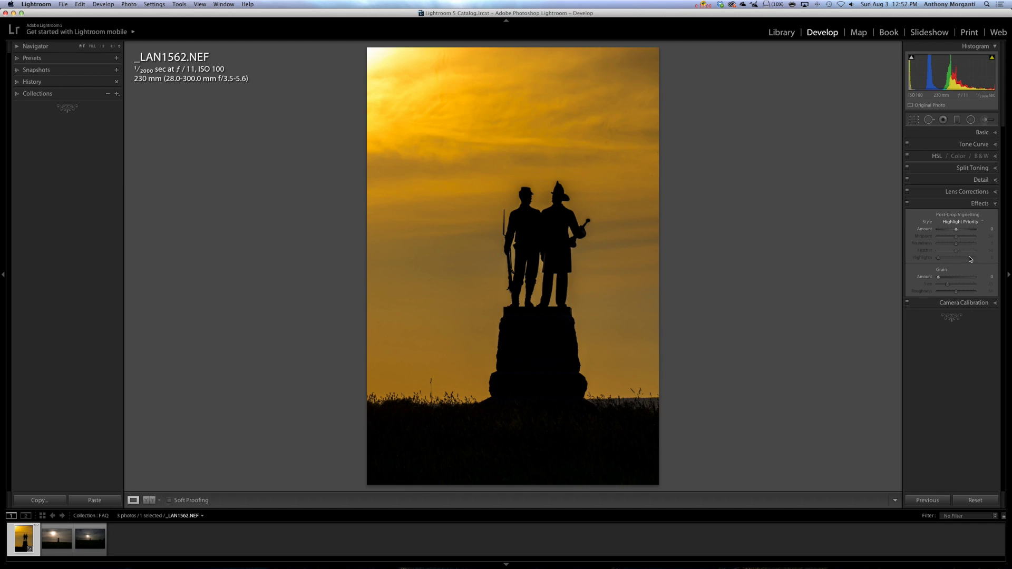
{"action": "left_click", "coordinate": [995, 134]}
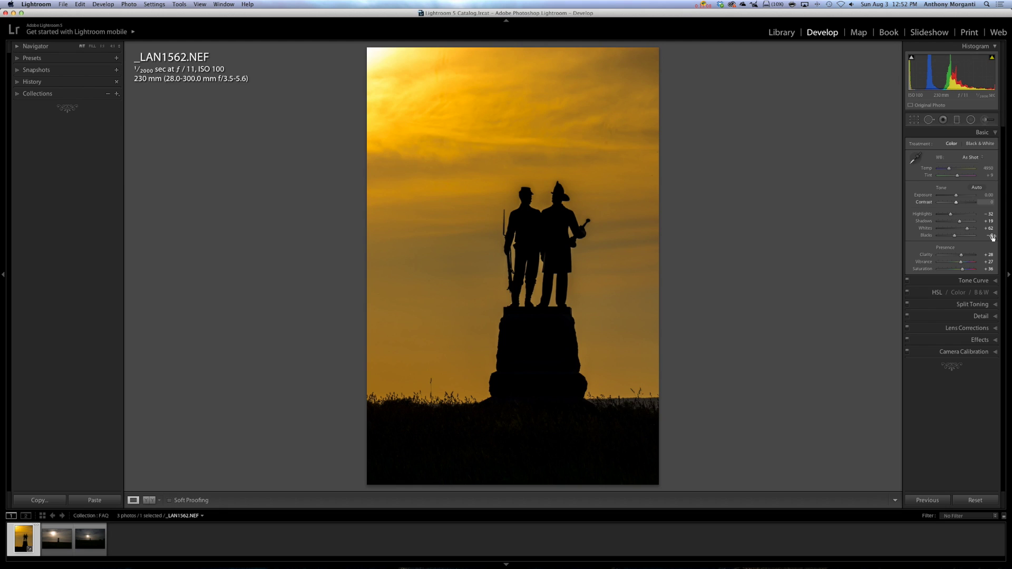
{"action": "left_click", "coordinate": [995, 292]}
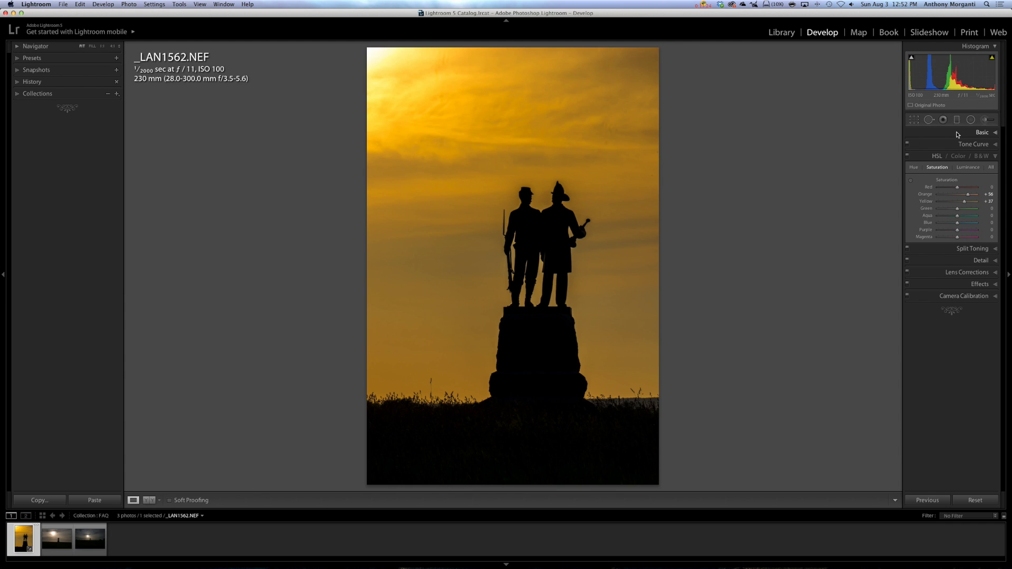
{"action": "right_click", "coordinate": [940, 134]}
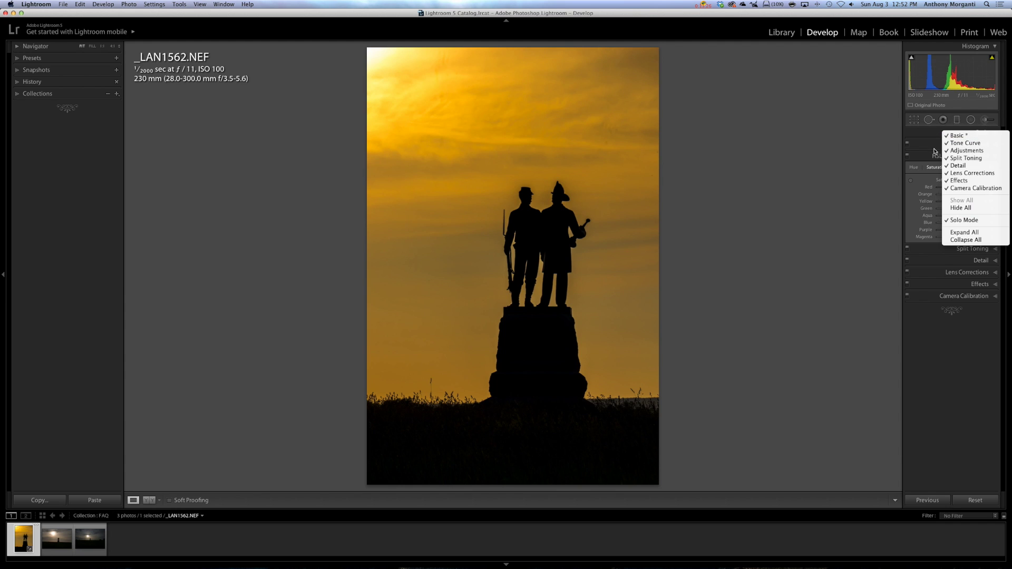
{"action": "left_click", "coordinate": [965, 220]}
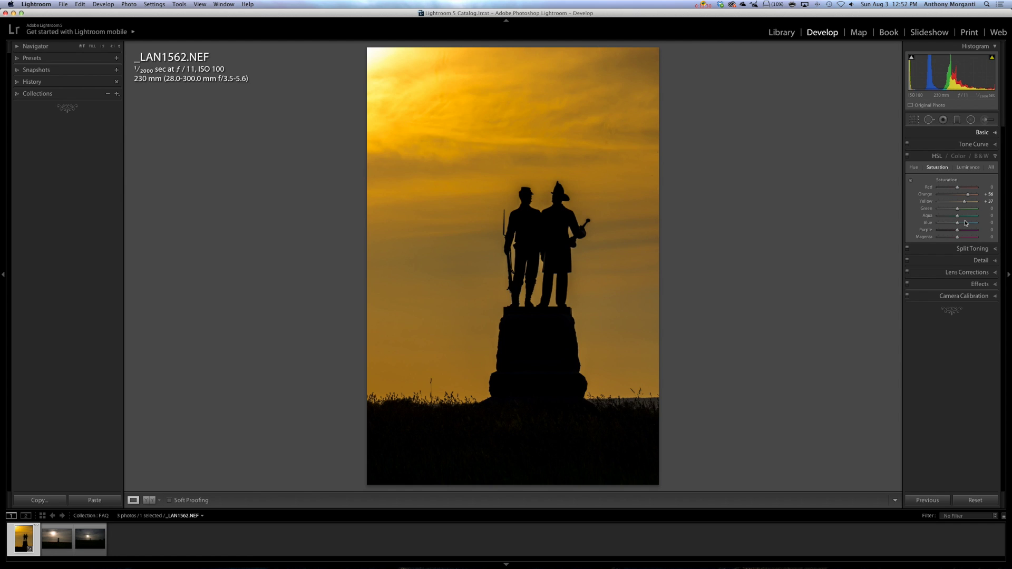
{"action": "left_click", "coordinate": [991, 251]}
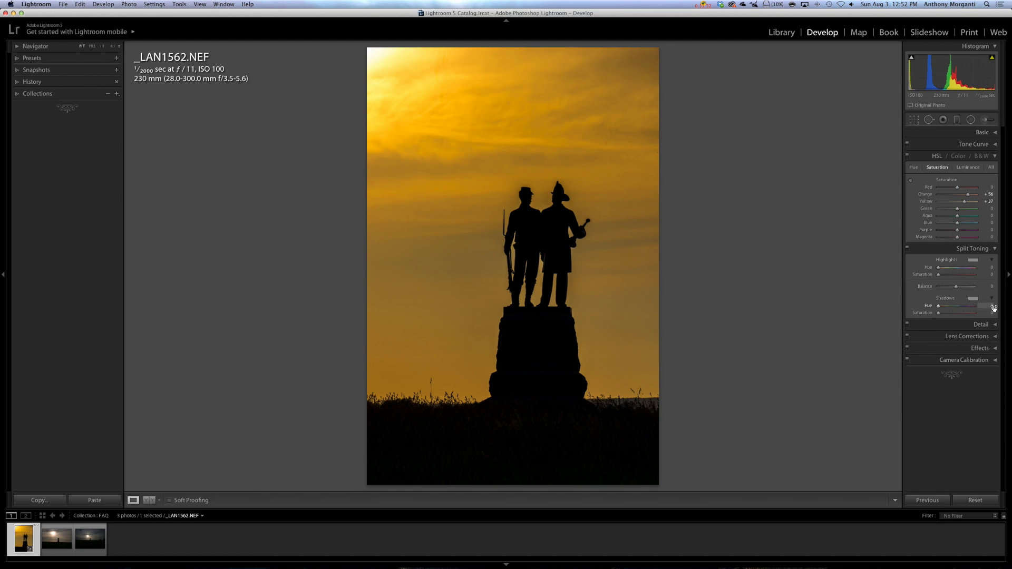
{"action": "left_click", "coordinate": [995, 325]}
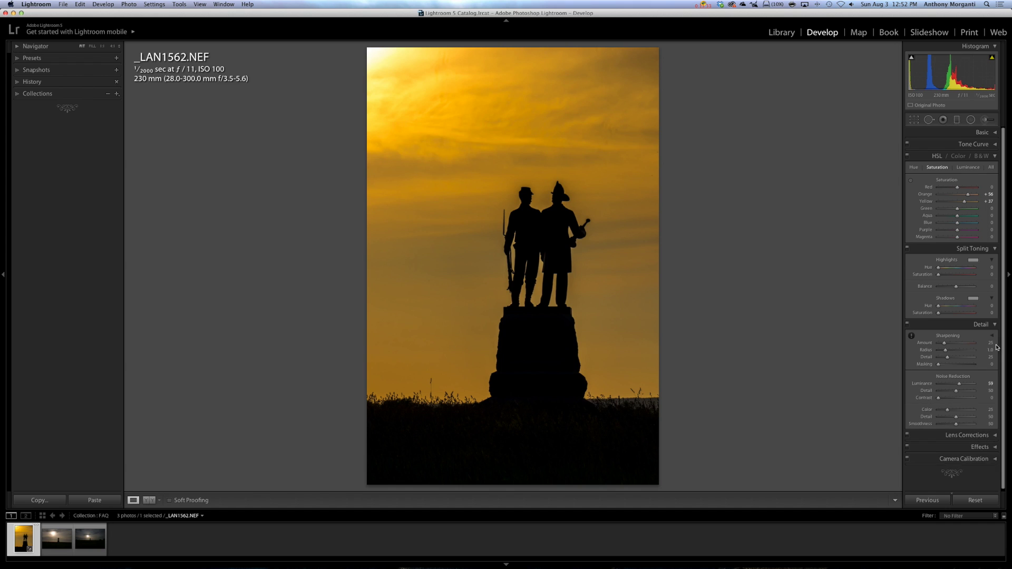
{"action": "left_click", "coordinate": [995, 447]}
{"action": "left_click", "coordinate": [994, 386]}
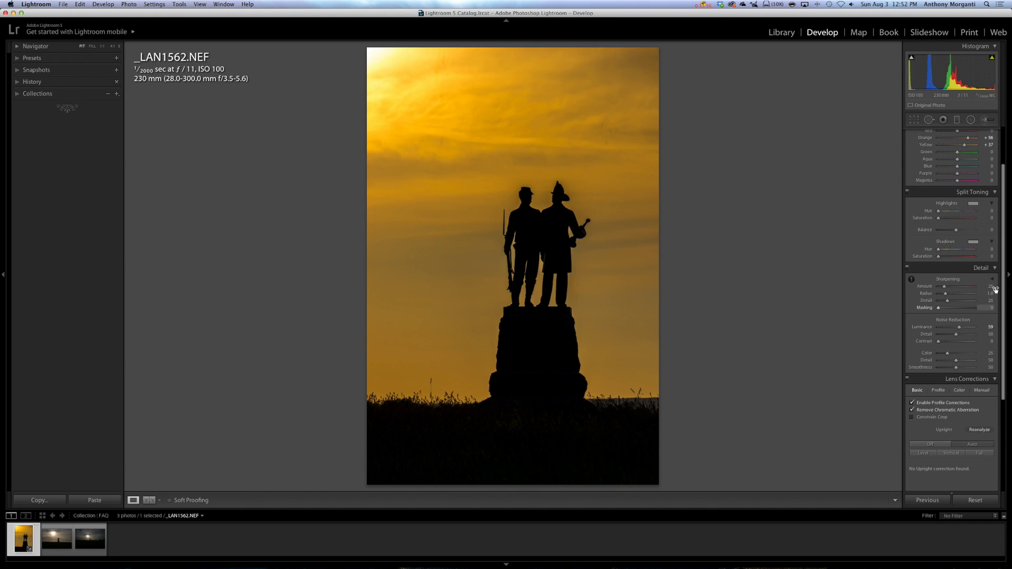
{"action": "scroll", "coordinate": [970, 253], "scroll_direction": "up", "scroll_amount": 5}
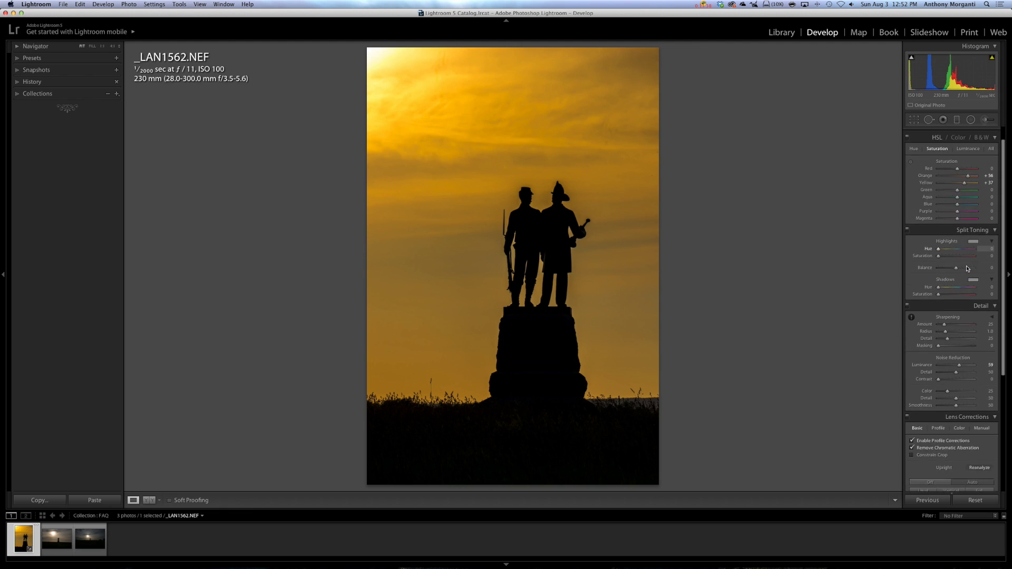
{"action": "scroll", "coordinate": [967, 268], "scroll_direction": "down", "scroll_amount": 1}
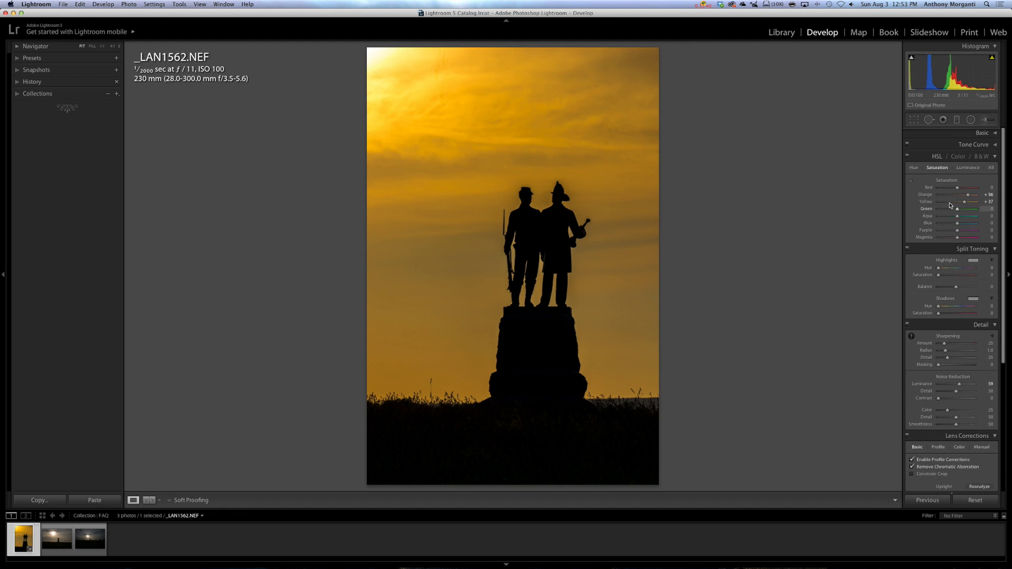
{"action": "right_click", "coordinate": [942, 144]}
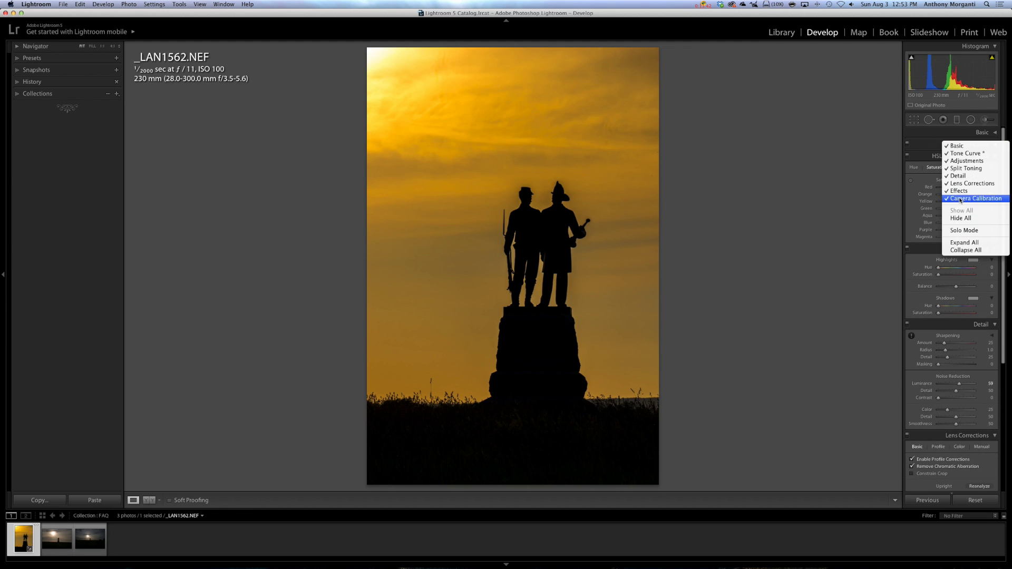
{"action": "left_click", "coordinate": [964, 230]}
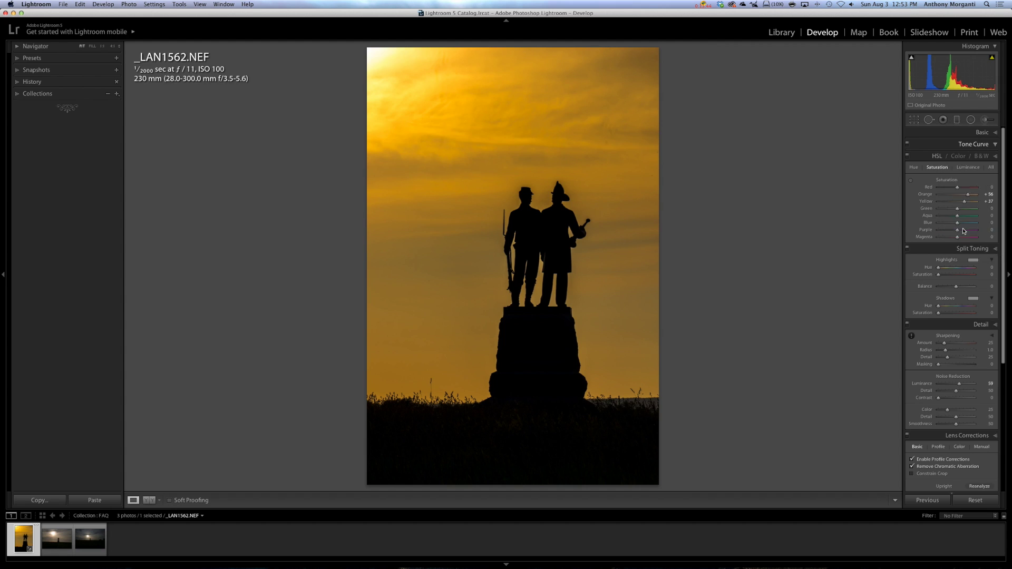
{"action": "left_click", "coordinate": [994, 144]}
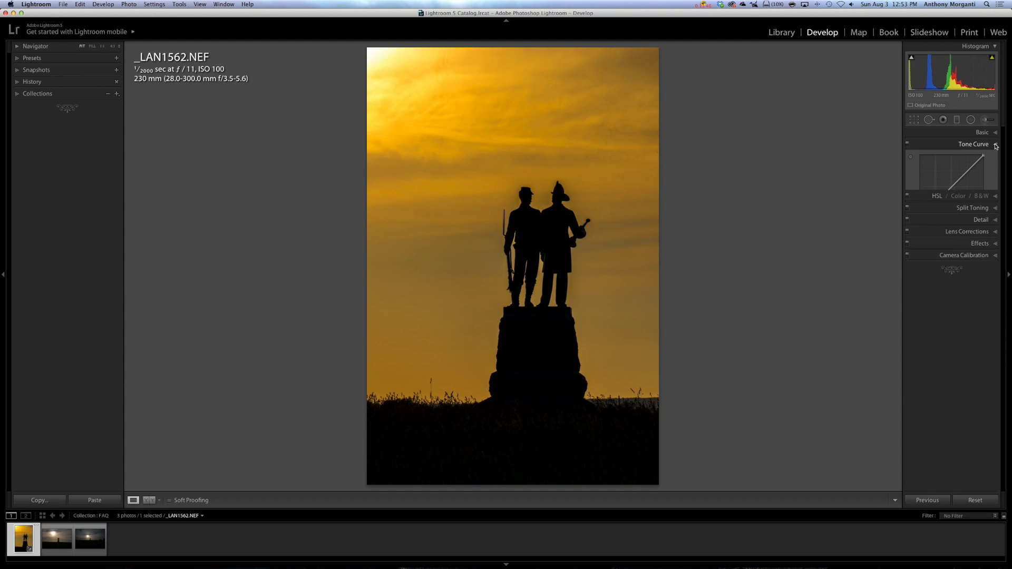
{"action": "left_click", "coordinate": [18, 70]}
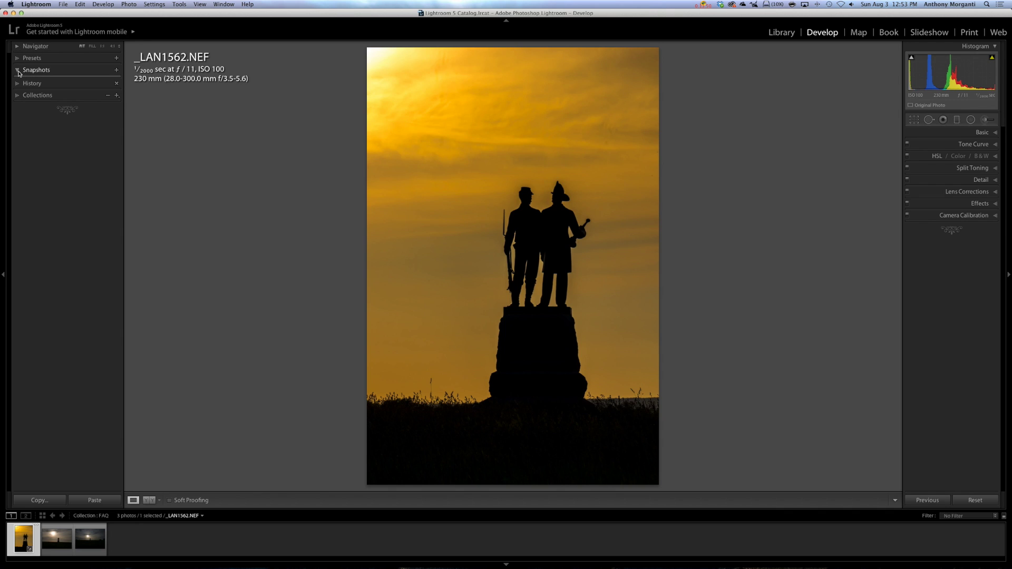
{"action": "left_click", "coordinate": [18, 71]}
{"action": "left_click", "coordinate": [18, 58]}
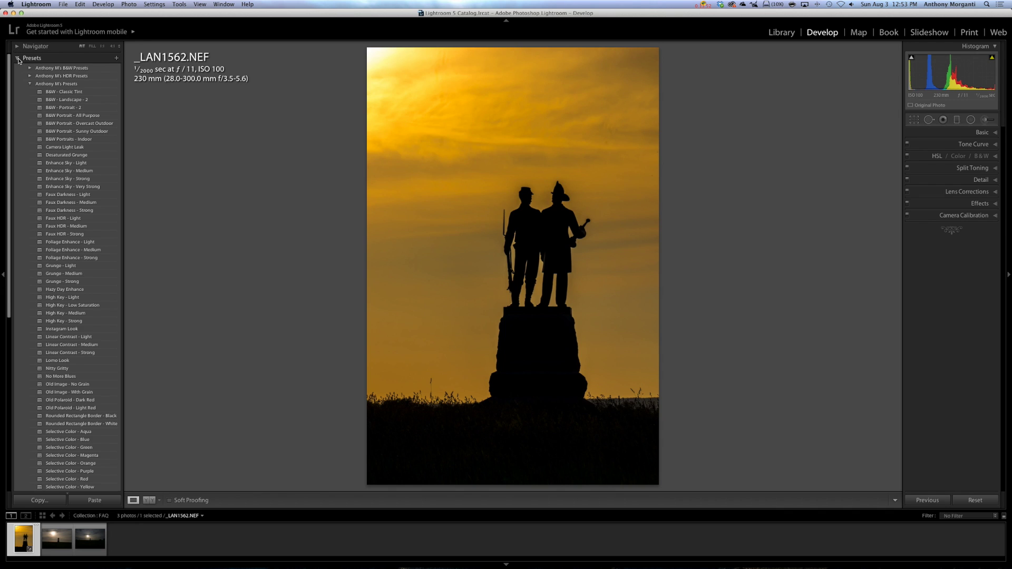
{"action": "left_click", "coordinate": [17, 46]}
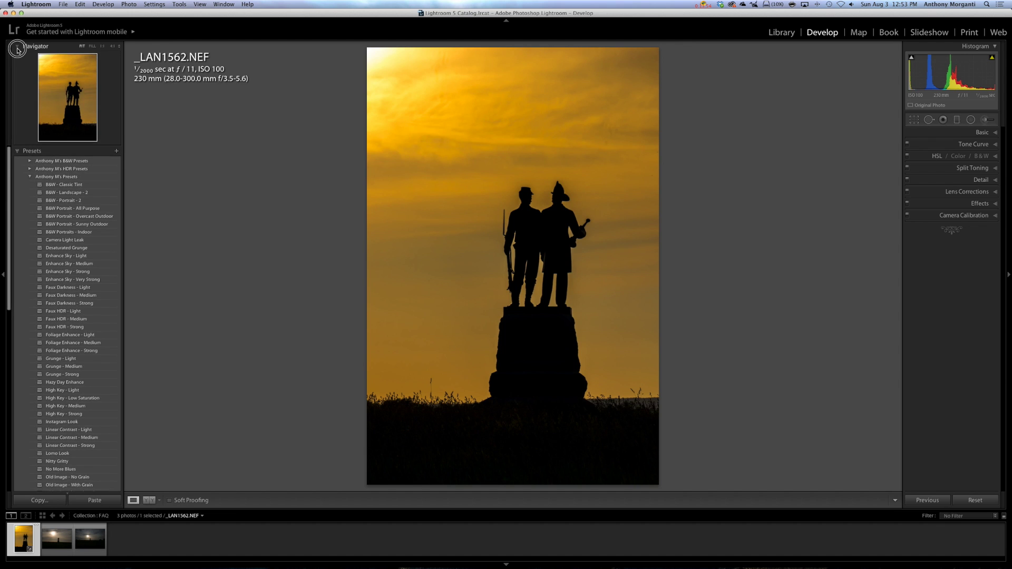
{"action": "left_click", "coordinate": [17, 47]}
{"action": "scroll", "coordinate": [36, 200], "scroll_direction": "down", "scroll_amount": 10}
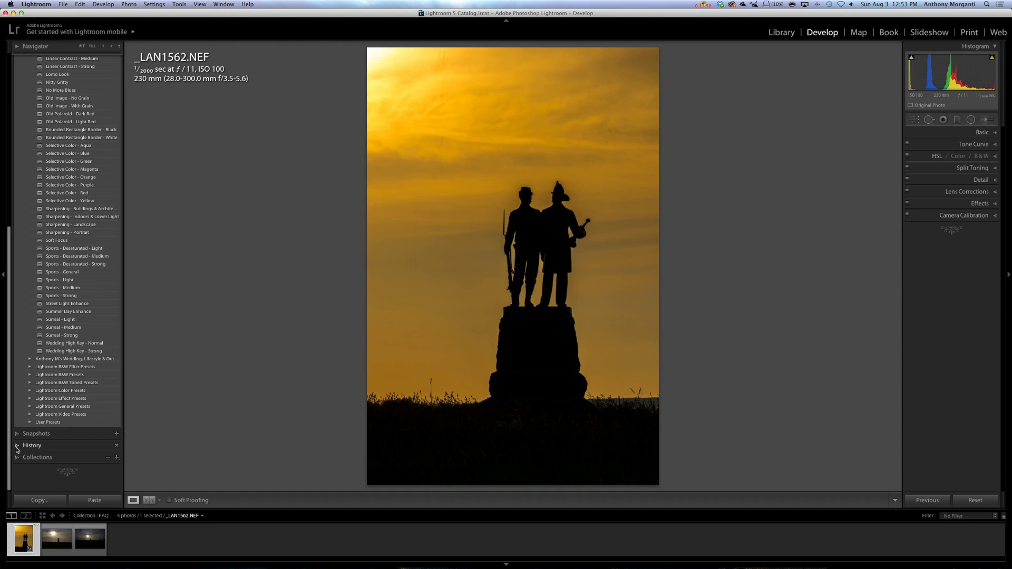
{"action": "left_click", "coordinate": [16, 447]}
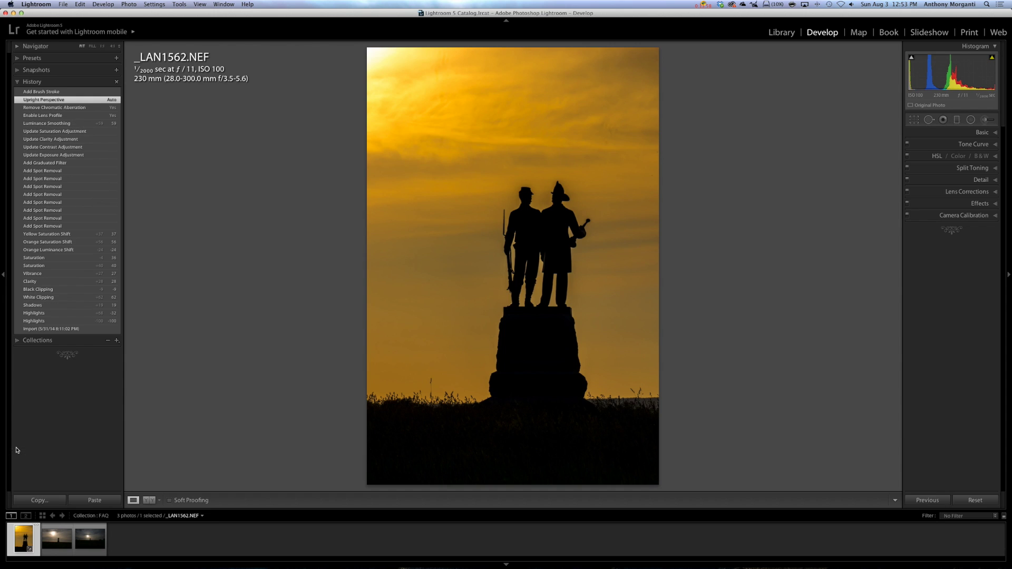
{"action": "left_click", "coordinate": [17, 58]}
{"action": "scroll", "coordinate": [41, 185], "scroll_direction": "down", "scroll_amount": 10}
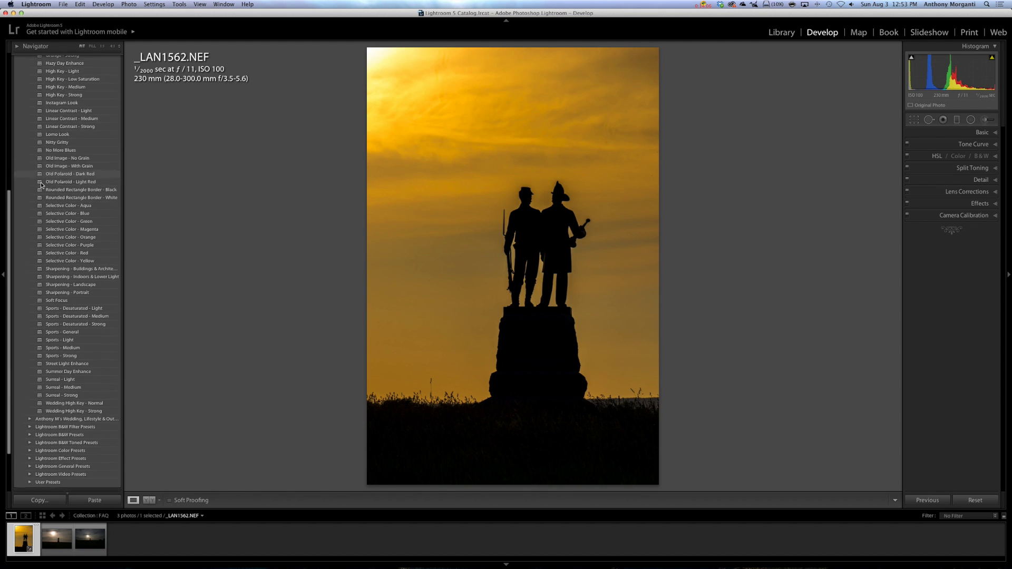
{"action": "left_click", "coordinate": [21, 445]}
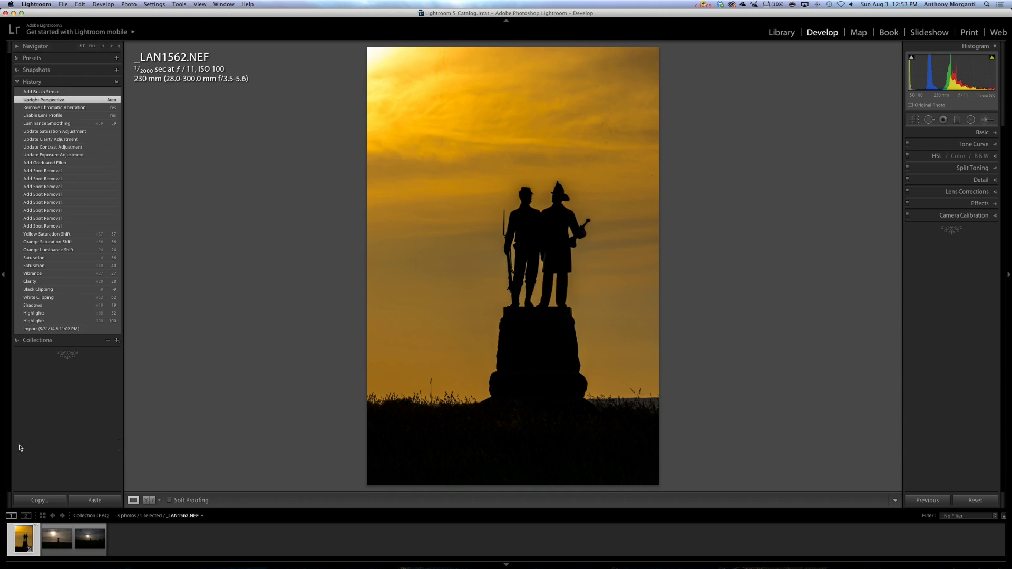
{"action": "right_click", "coordinate": [53, 81]}
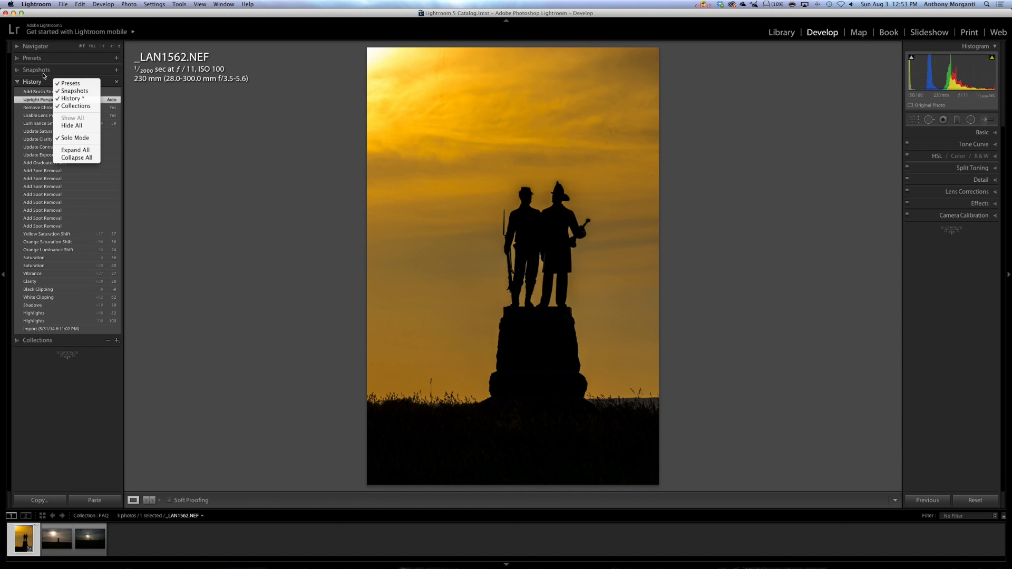
{"action": "left_click", "coordinate": [43, 76]}
{"action": "left_click", "coordinate": [31, 82]}
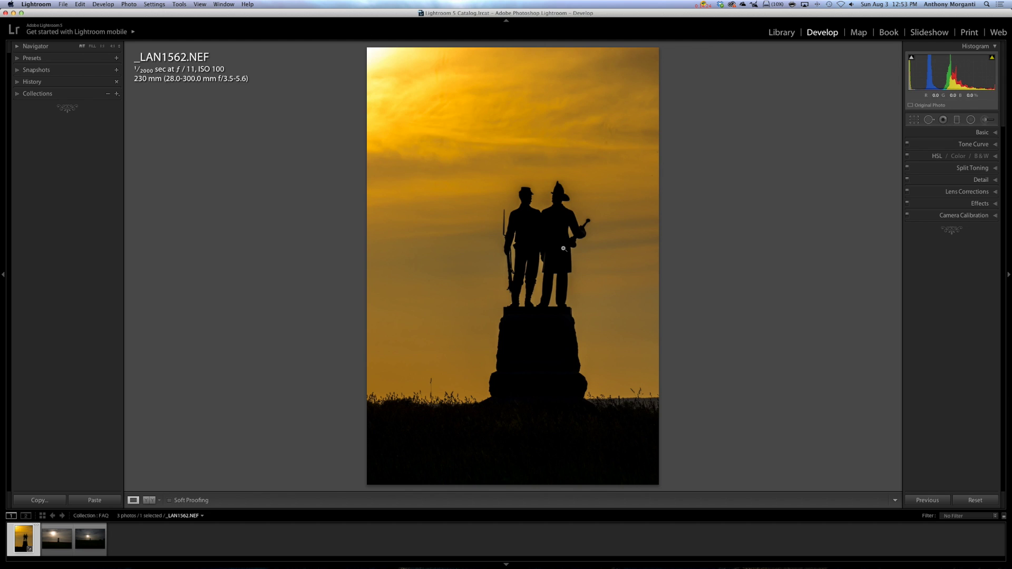
Switch to _LAN1556.NEF, glance at the third photo, and zoom its sky to 1:1 and back.
{"action": "left_click", "coordinate": [58, 540]}
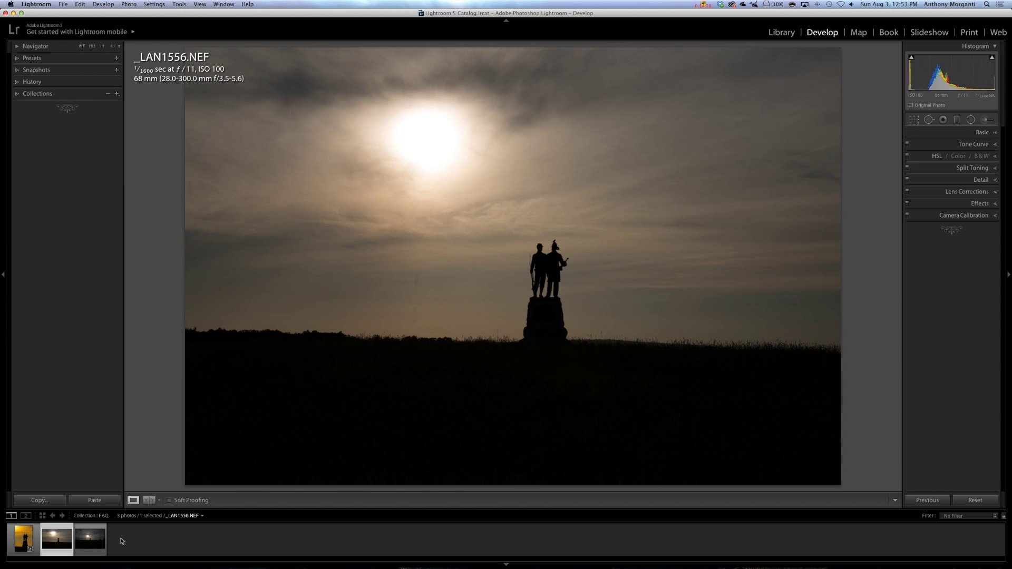
{"action": "left_click", "coordinate": [95, 542]}
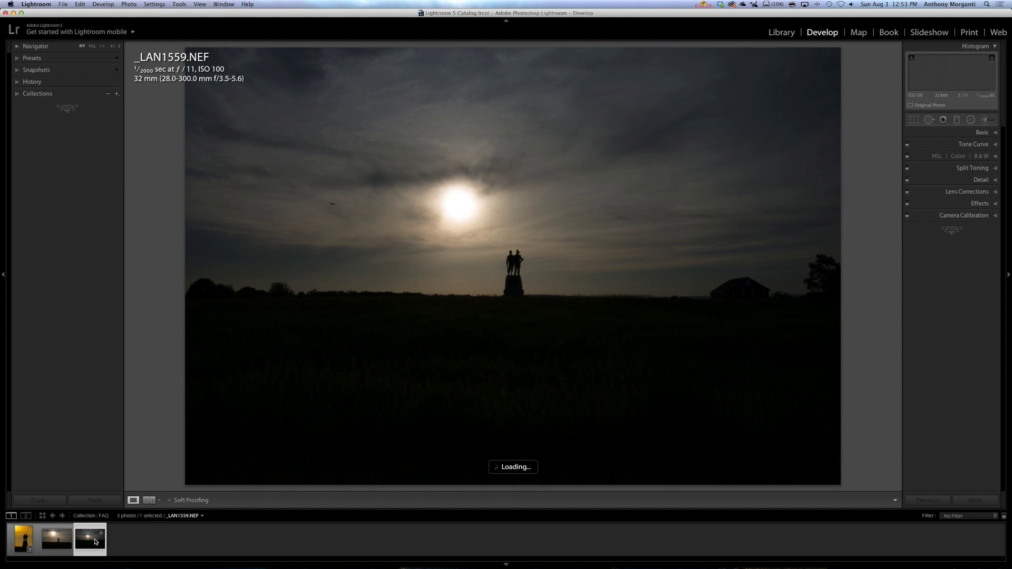
{"action": "left_click", "coordinate": [58, 541]}
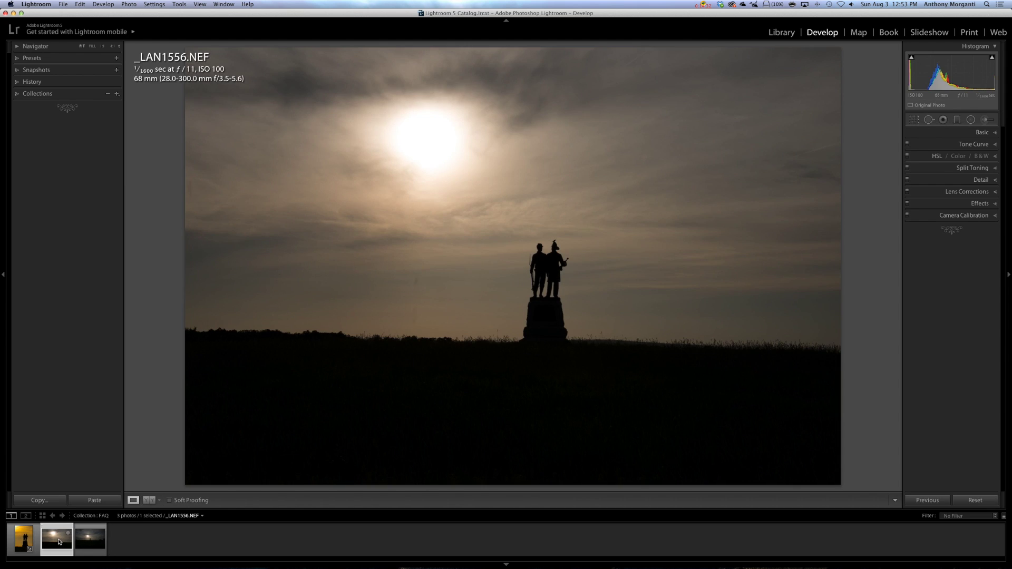
{"action": "left_click", "coordinate": [418, 280]}
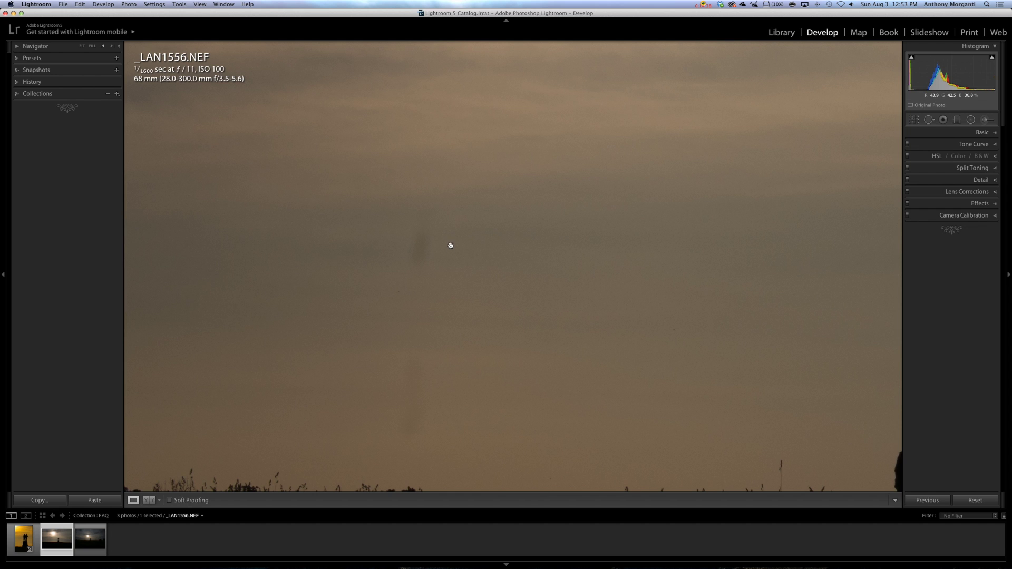
{"action": "left_click", "coordinate": [413, 311]}
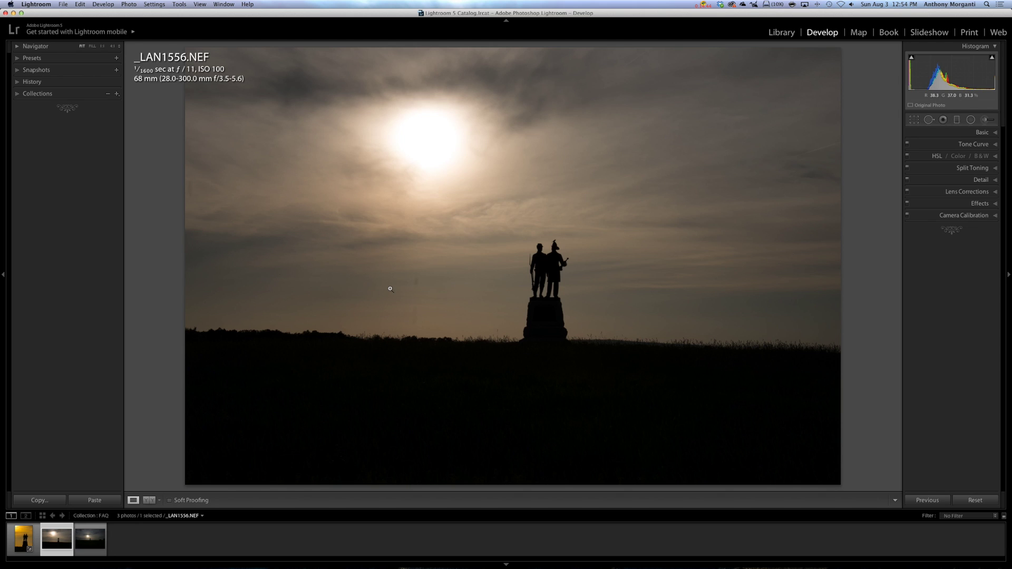
{"action": "key", "text": "Left"}
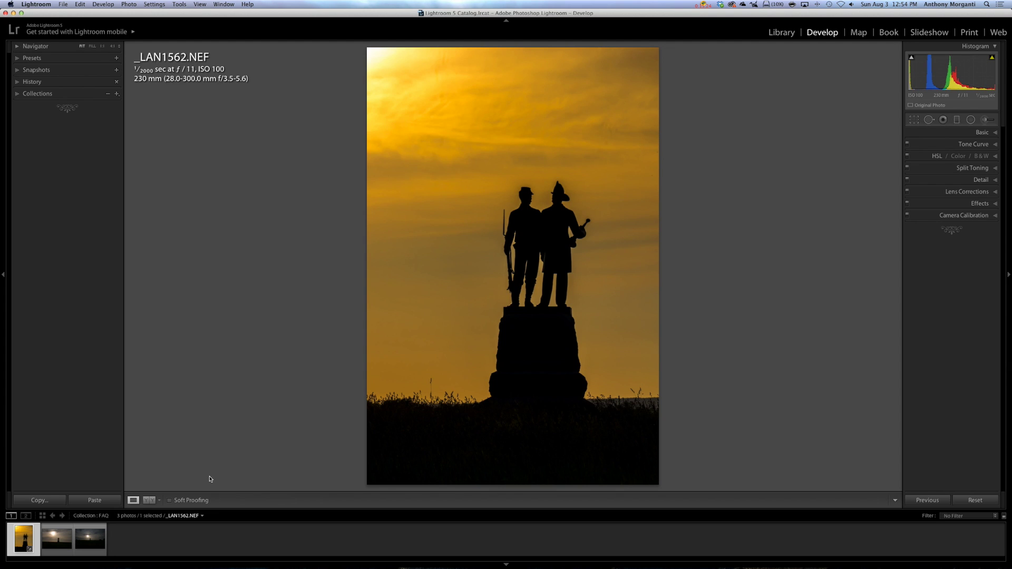
Select all three silhouette photos in the filmstrip, keeping _LAN1562.NEF as the active image.
{"action": "left_click", "coordinate": [95, 539], "text": "shift"}
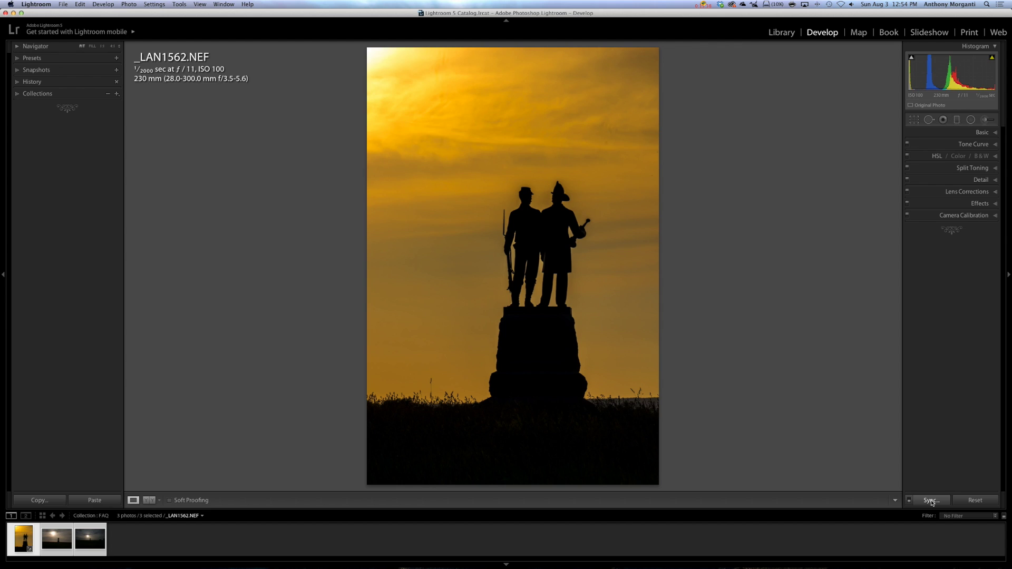
Sync all develop settings from _LAN1562.NEF onto the other two silhouette photos, keeping every option checked.
{"action": "left_click", "coordinate": [932, 501]}
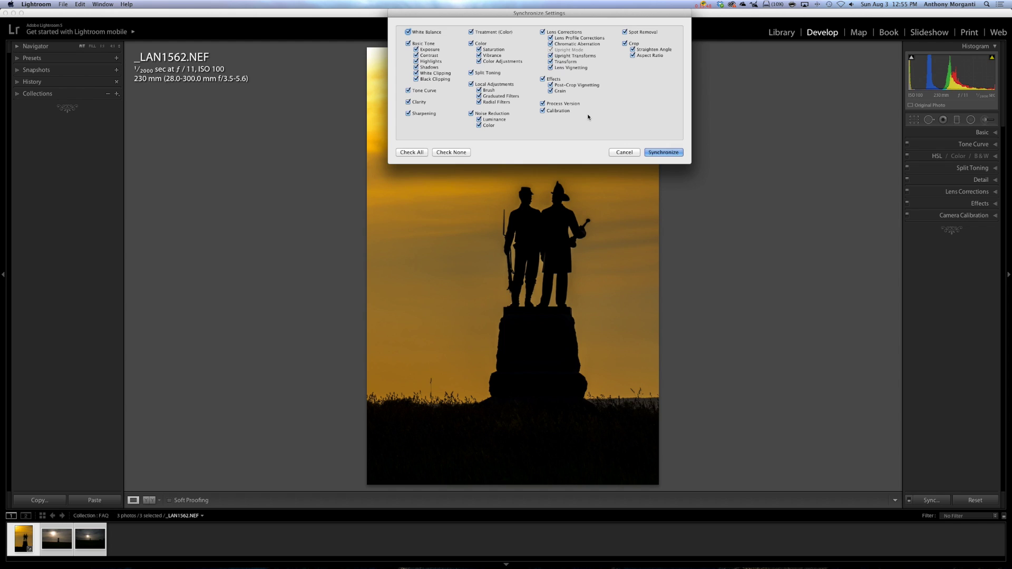
{"action": "left_click", "coordinate": [666, 154]}
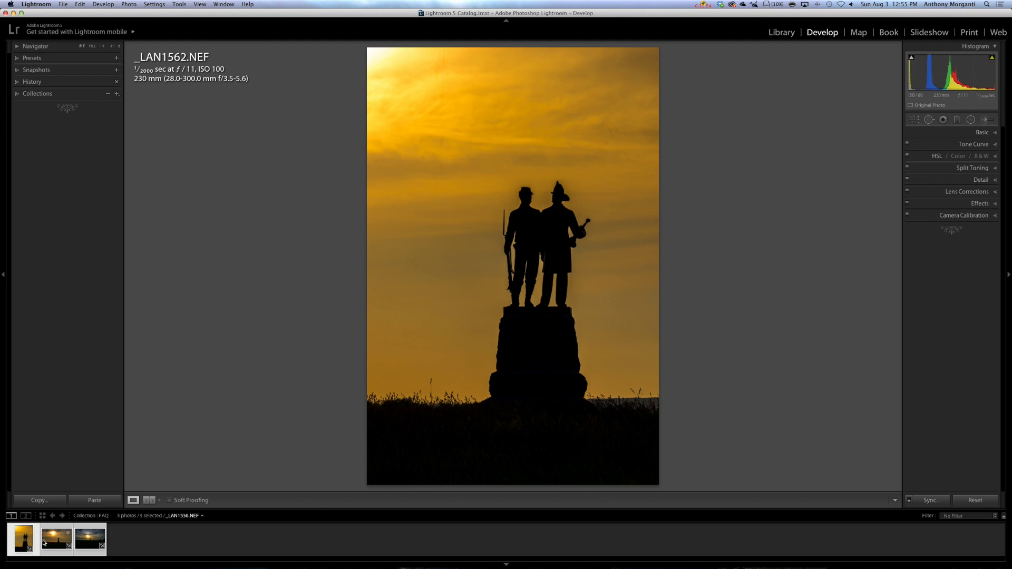
Expand the History panel and review the golden treatment on the second and third photos.
{"action": "left_click", "coordinate": [17, 83]}
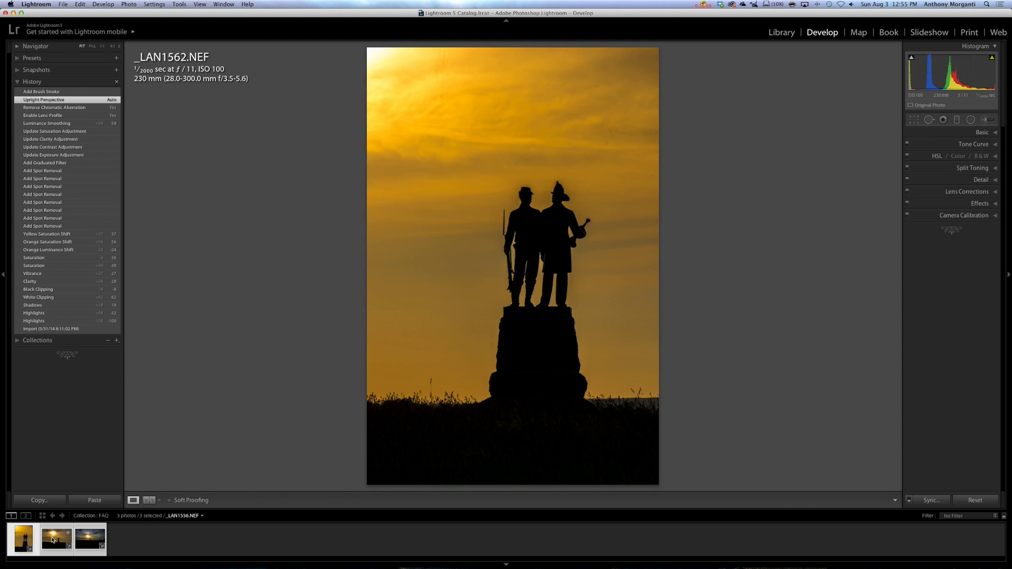
{"action": "left_click", "coordinate": [53, 539]}
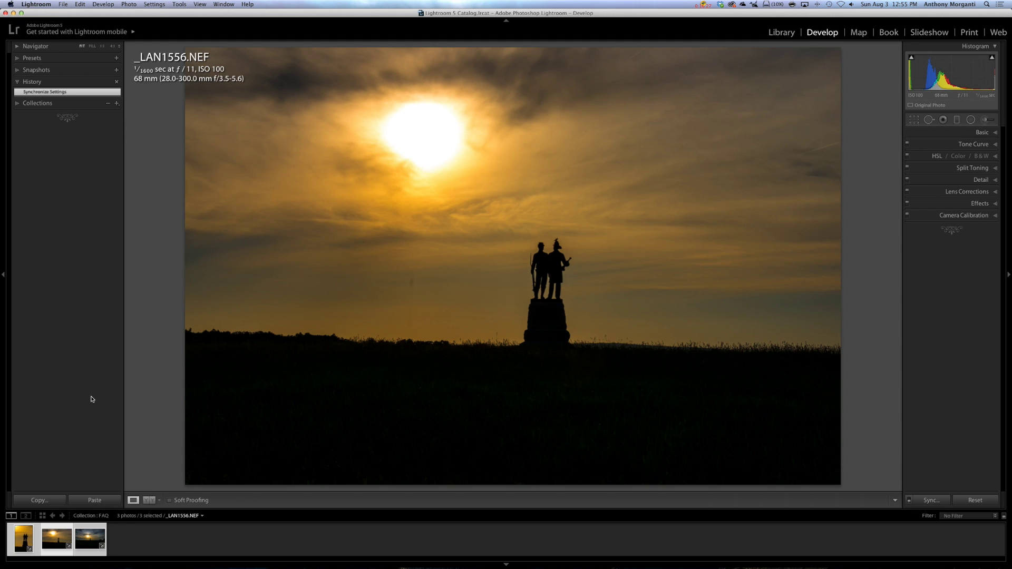
{"action": "left_click", "coordinate": [86, 543]}
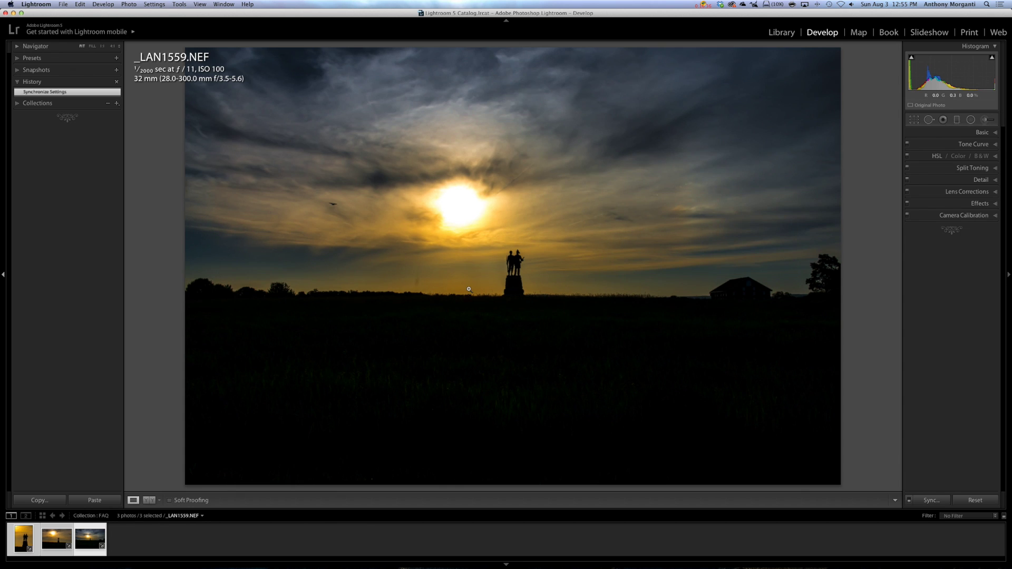
Compare _LAN1559.NEF side by side in Before/After view, then return to the golden statue photo _LAN1562.NEF.
{"action": "key", "text": "y"}
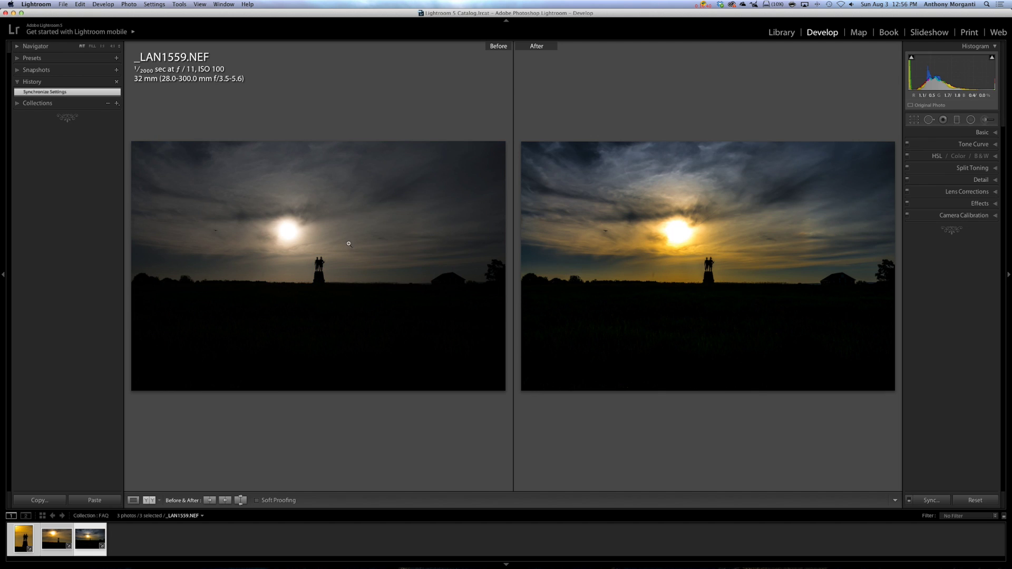
{"action": "key", "text": "y"}
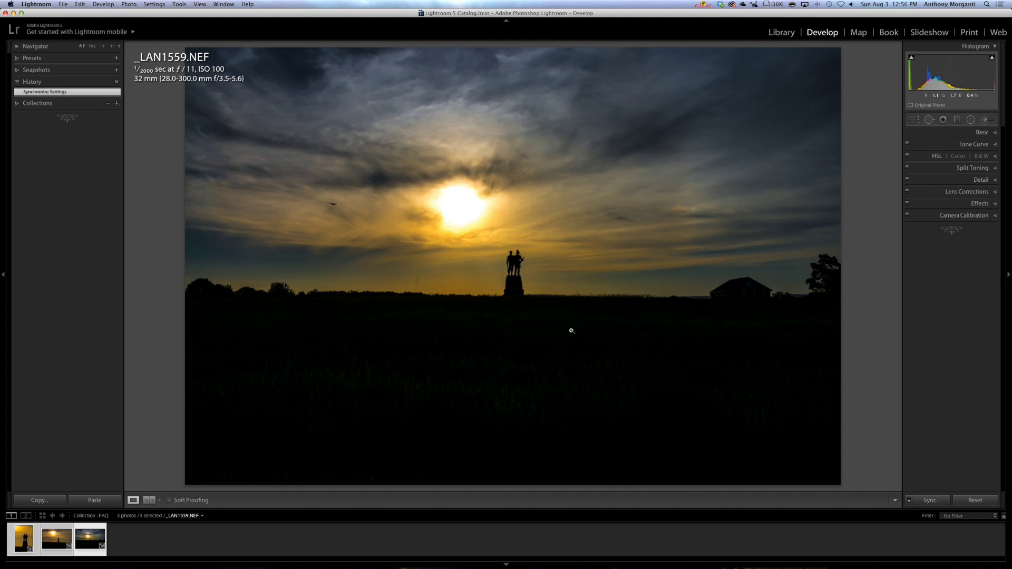
{"action": "left_click", "coordinate": [19, 537]}
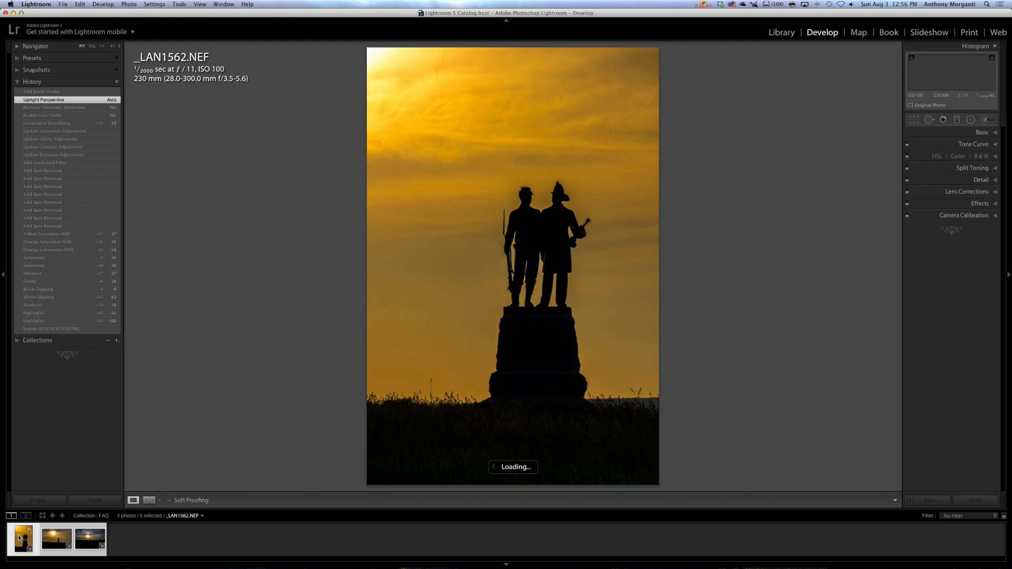